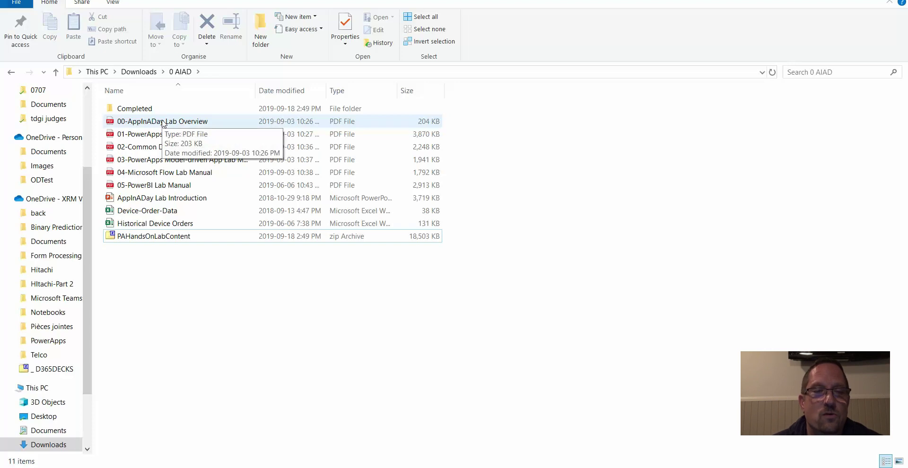
Step: Open the AppInADay Lab Overview PDF and read down to page 4's PowerApps sign-in and CDS tasks
double_click(188, 126)
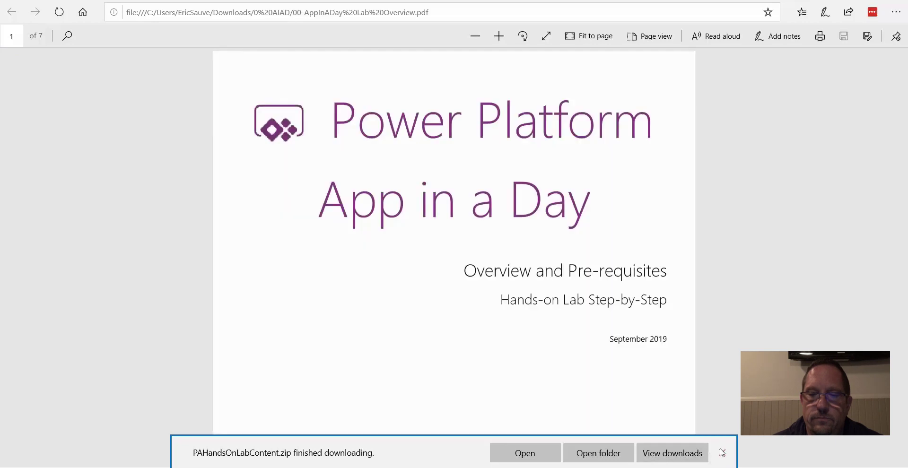
click(722, 453)
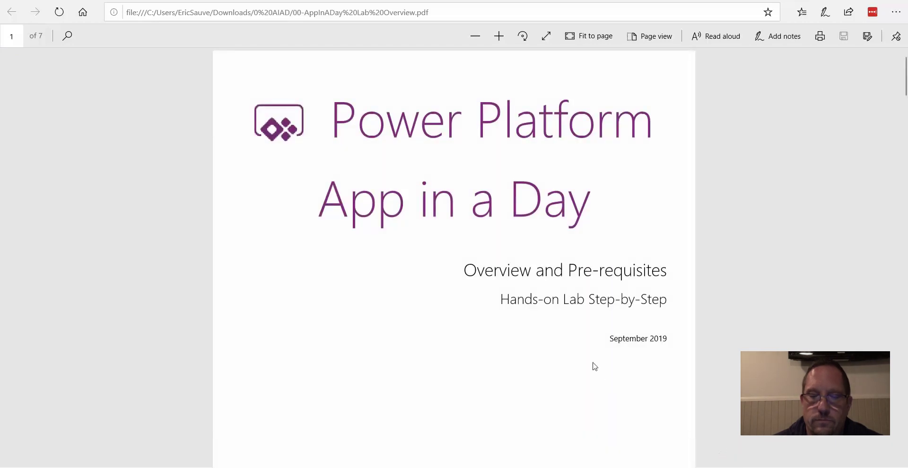
scroll(594, 366, down, 15)
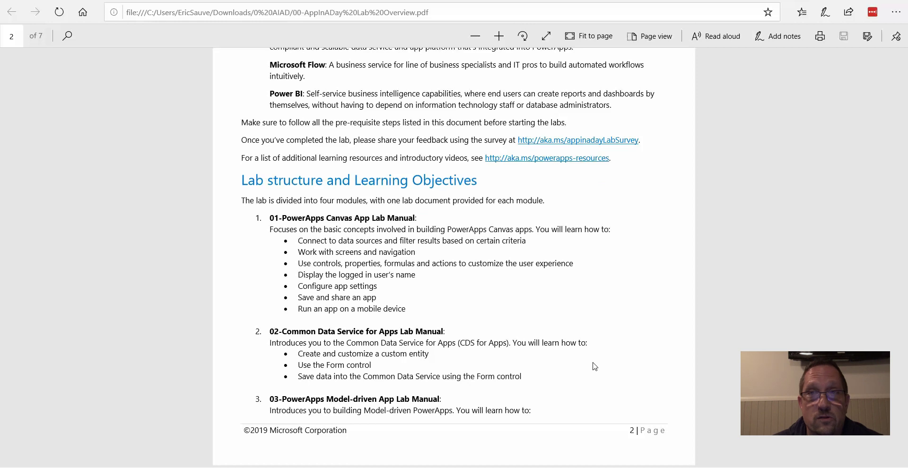
scroll(594, 367, down, 10)
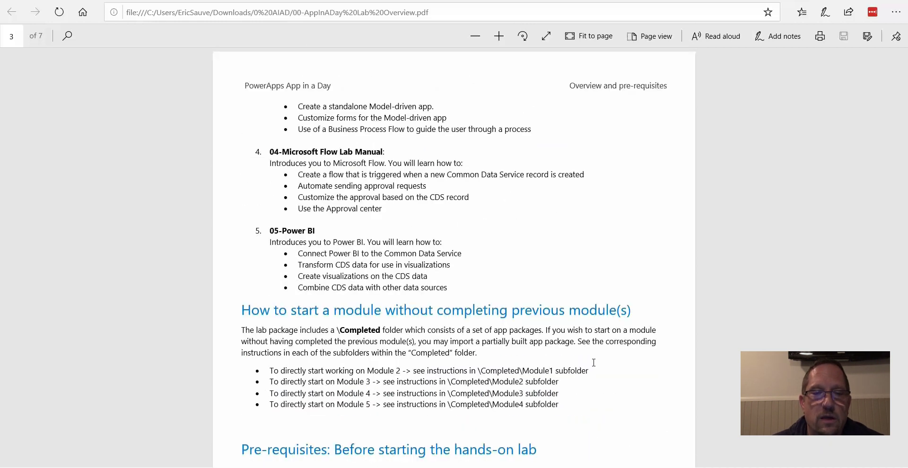
scroll(594, 364, down, 7)
scroll(594, 363, down, 3)
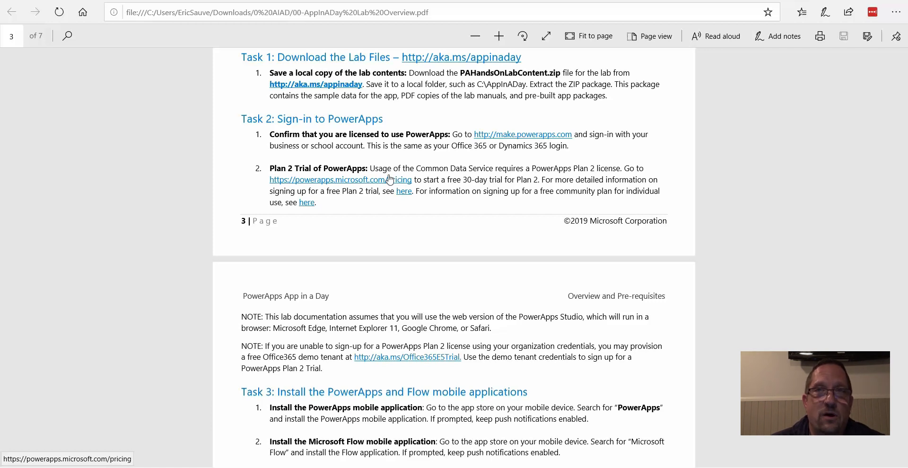
scroll(357, 71, down, 1)
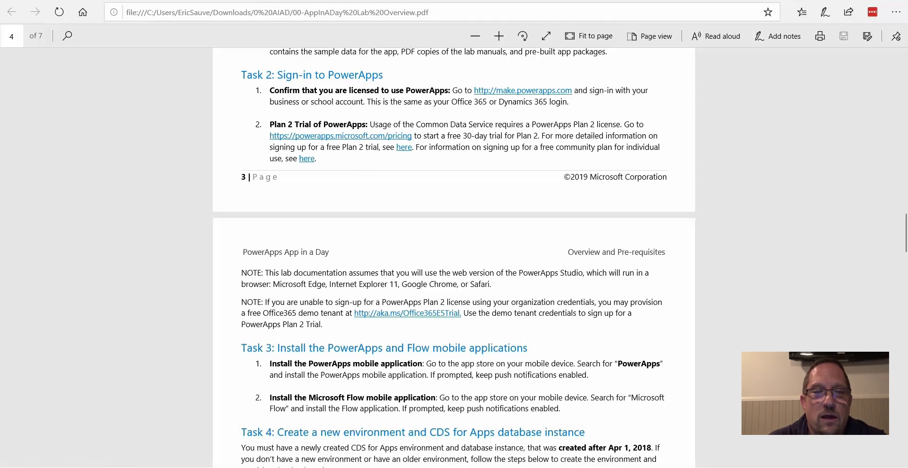
Step: Load the aka.ms/Office365E5Trial link in a new tab
key(ctrl+t)
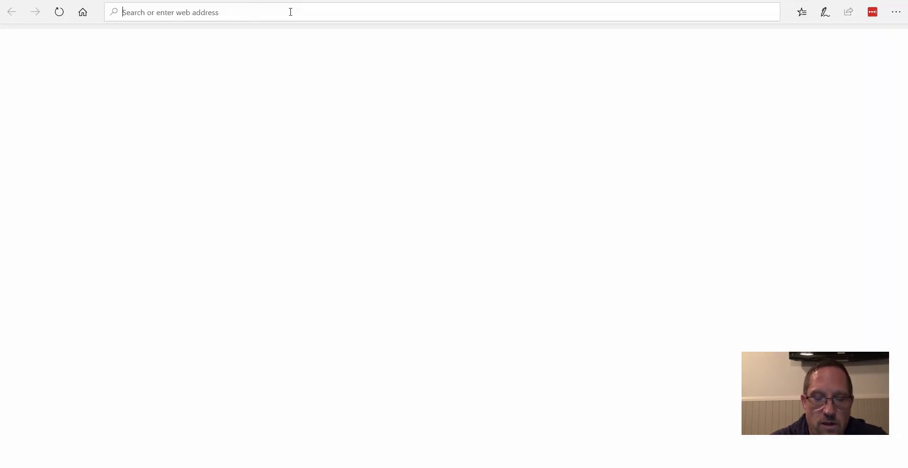
text(http://aka.ms/Office365E5Trial)
key(Return)
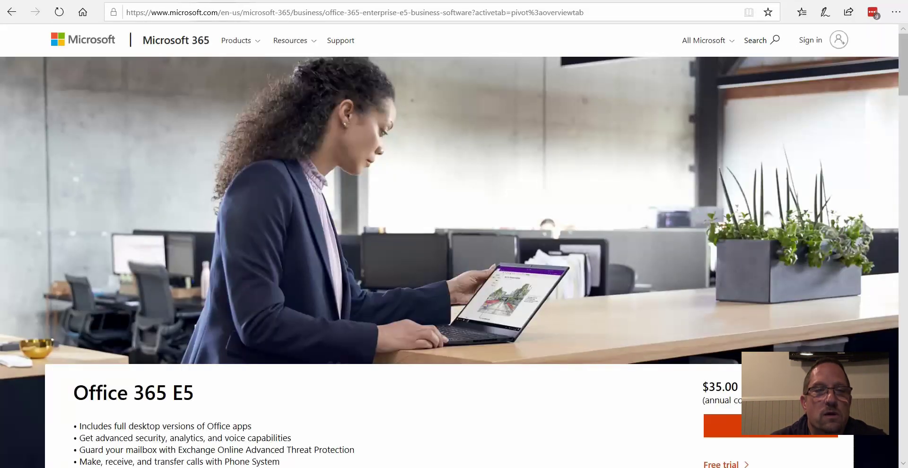
Step: Switch the page language from en-us to fr-ca and scroll to the free trial option
click(222, 13)
click(221, 13)
drag(221, 13, 241, 15)
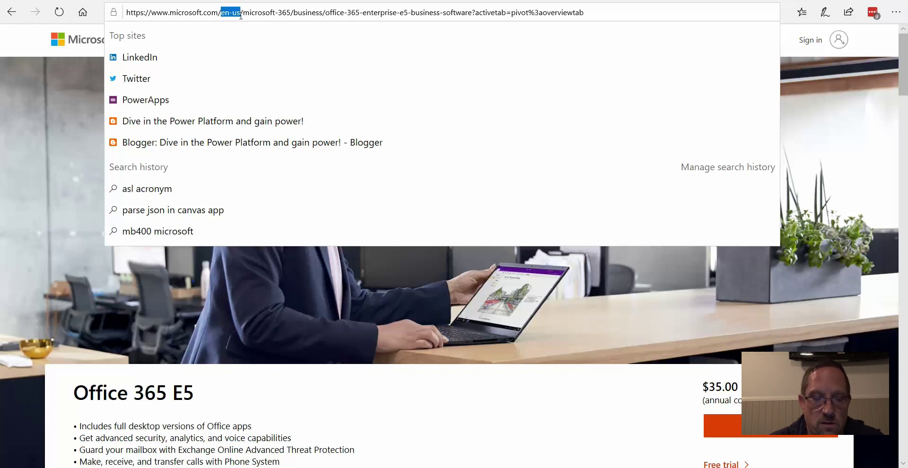
text(fr-ca)
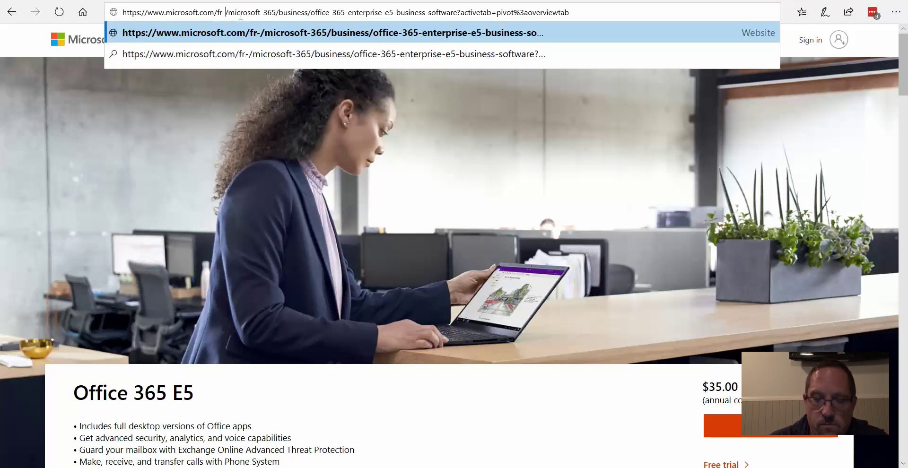
key(Return)
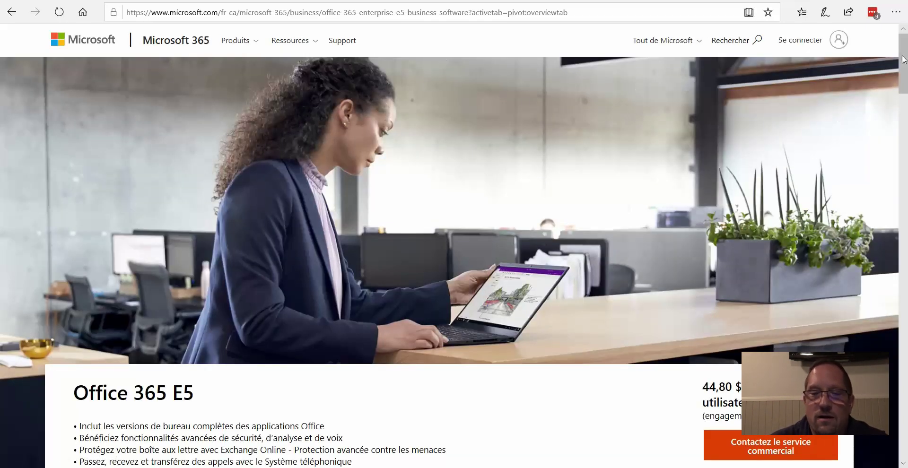
scroll(898, 90, down, 5)
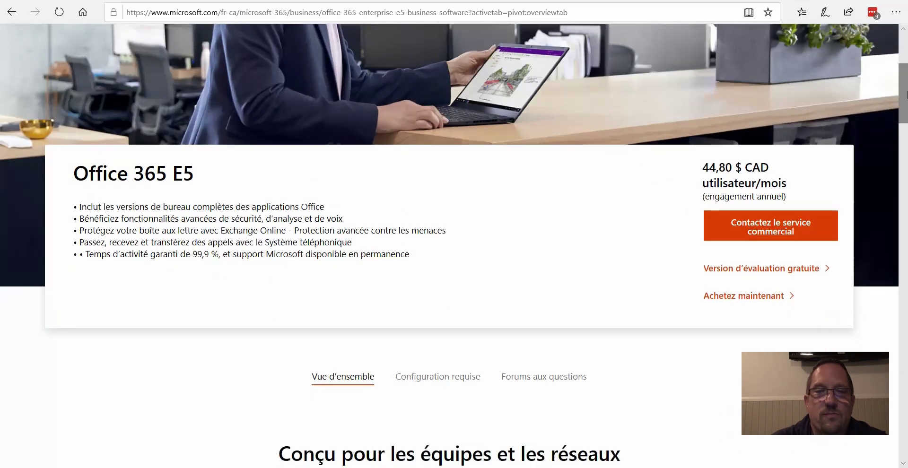
Step: Start the Office 365 E5 free trial with the saved work e-mail, choosing to create a new account
click(753, 273)
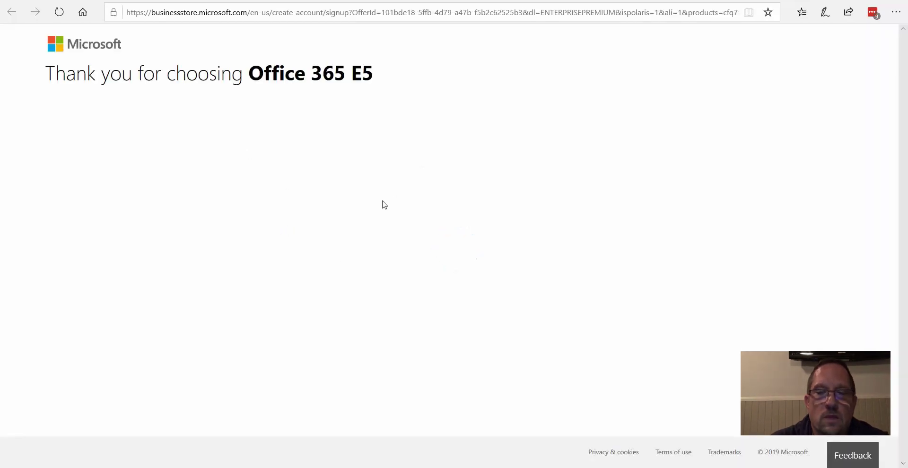
click(297, 187)
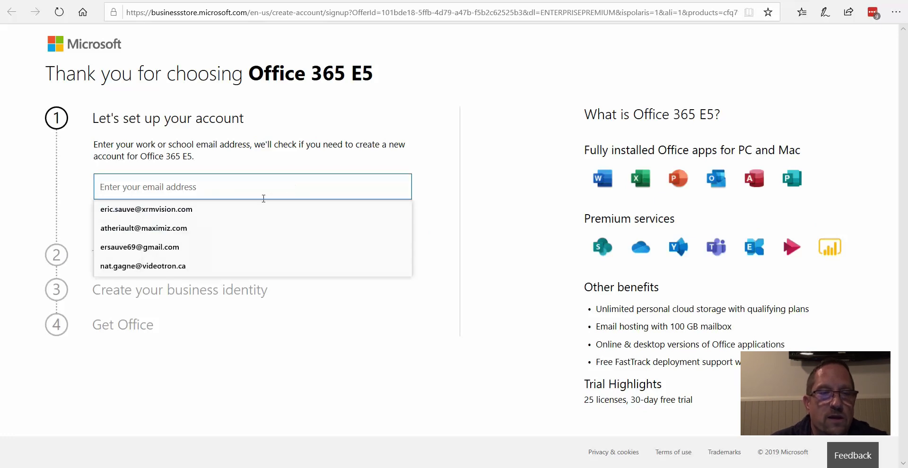
click(249, 208)
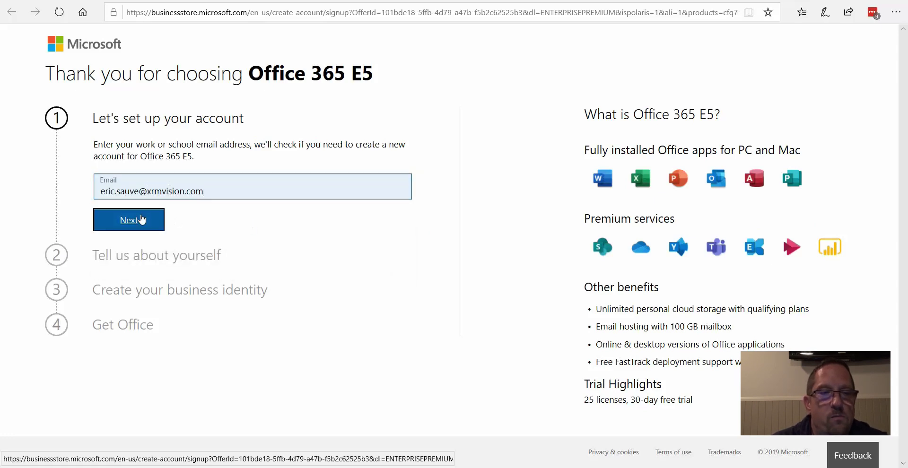
click(141, 220)
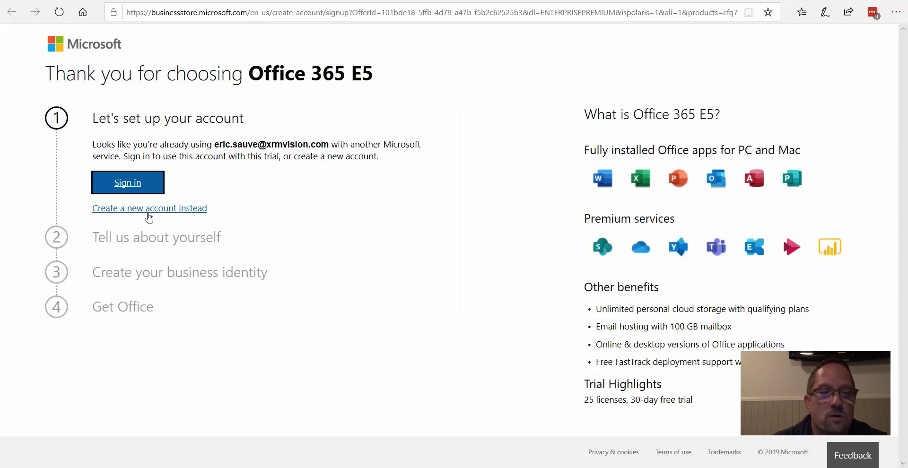
click(147, 213)
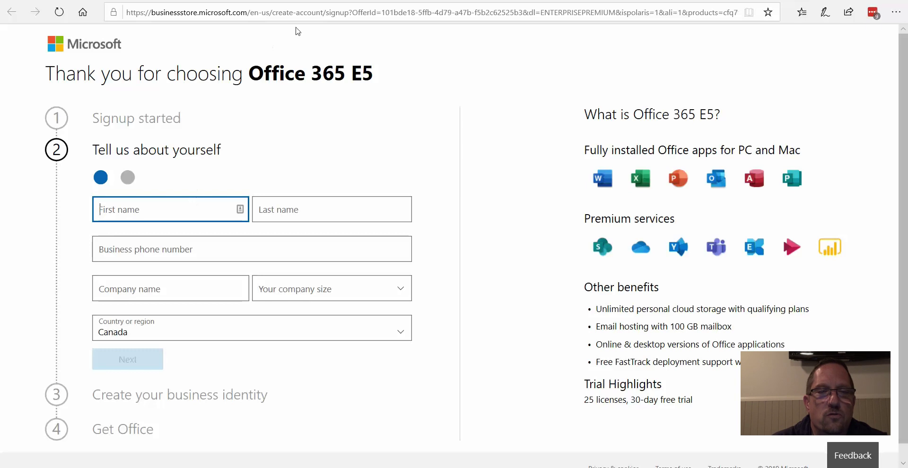
Step: Fill in the contact's first name, last name and saved business phone number
click(178, 212)
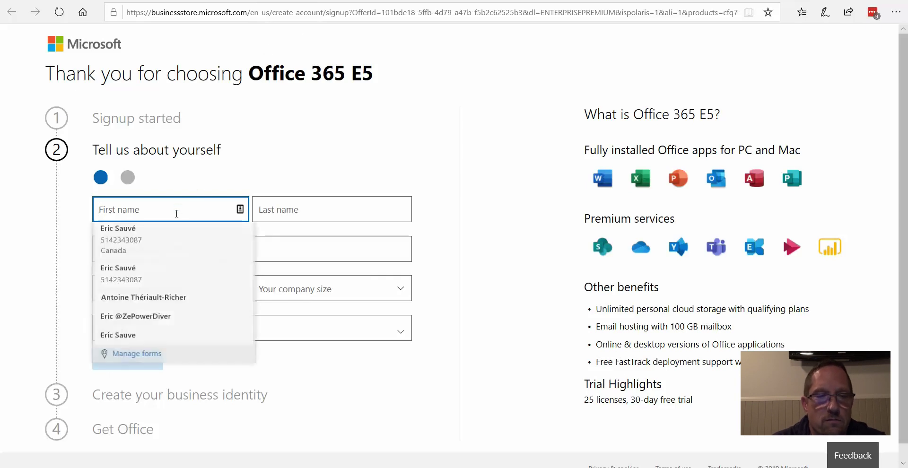
key(Tab)
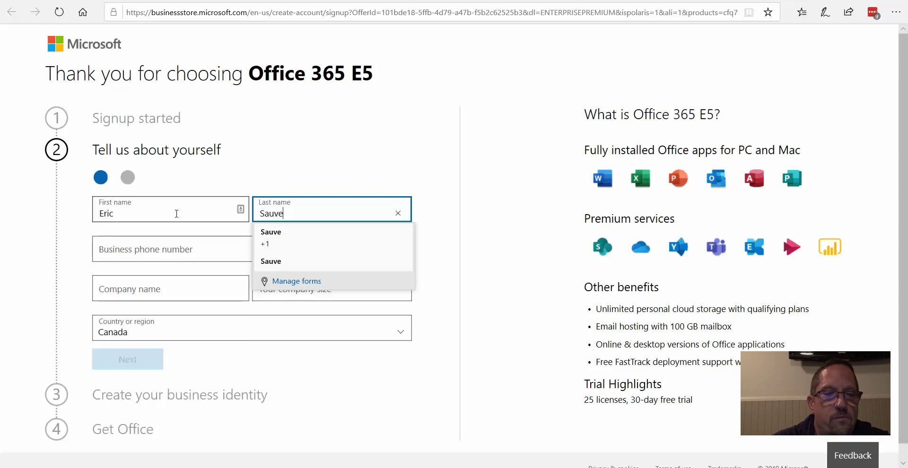
key(Tab)
text(514-5)
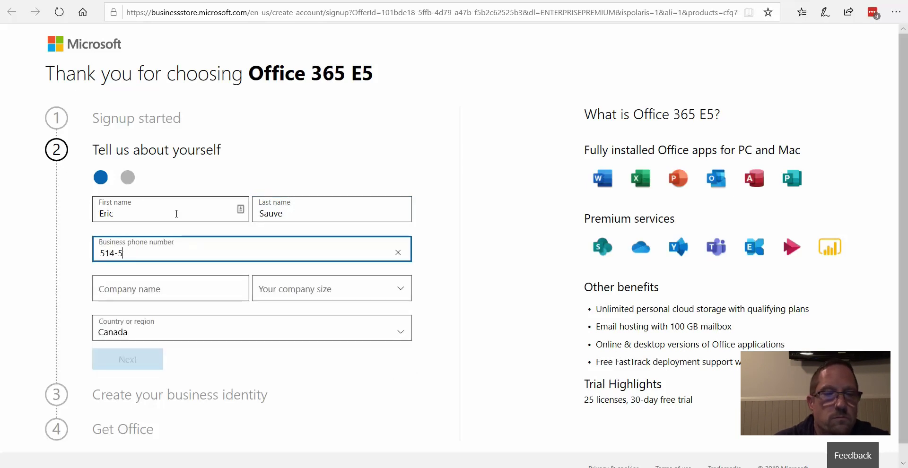
key(BackSpace)
key(BackSpace)
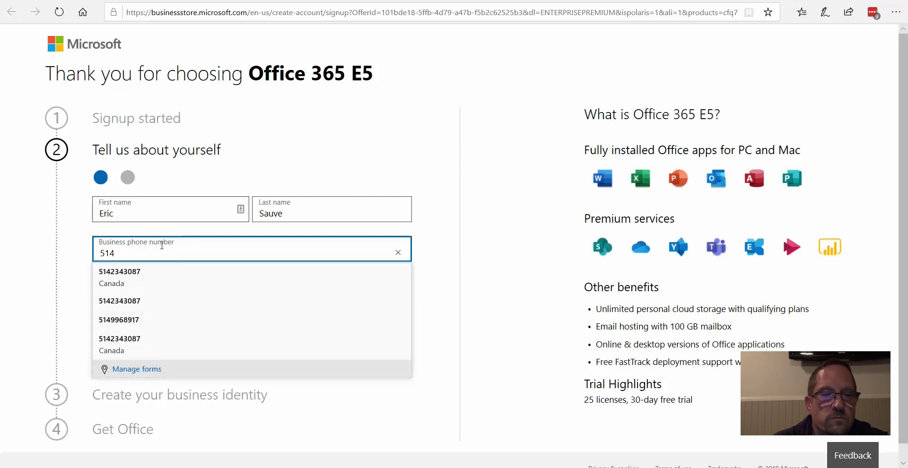
click(178, 273)
Step: Enter the saved company name, set company size to 50-249 people, and submit the details
click(197, 288)
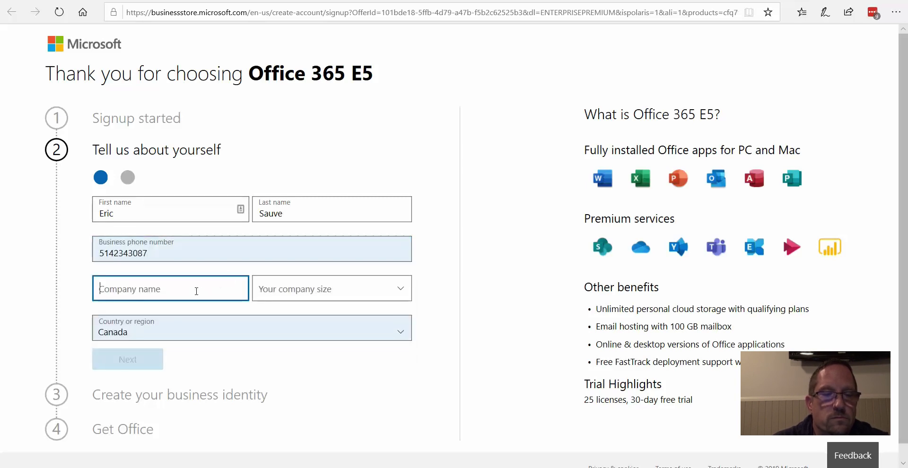
click(162, 311)
click(314, 288)
click(306, 326)
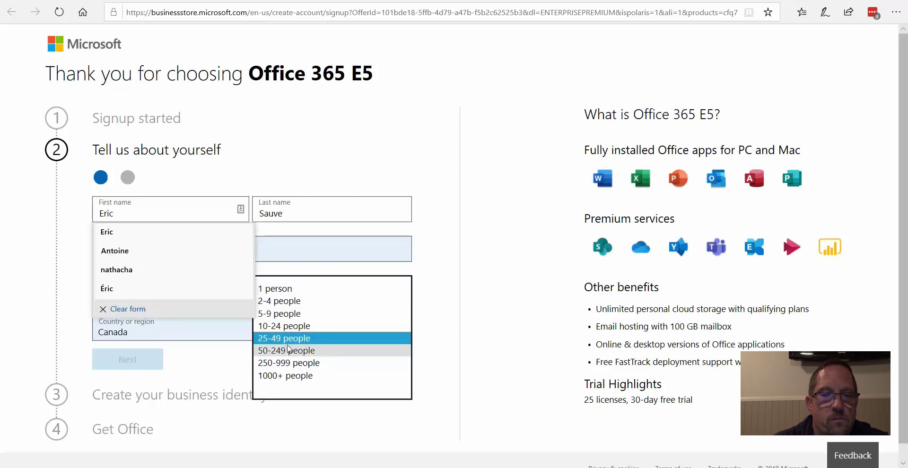
click(285, 352)
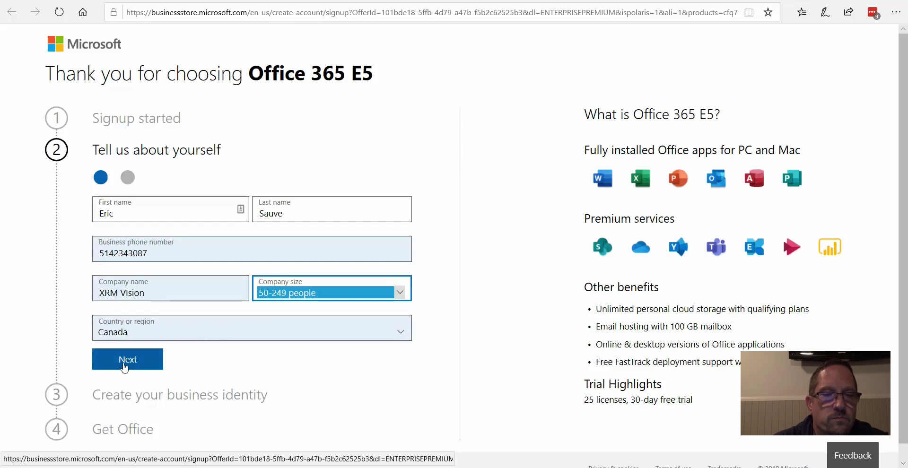
click(124, 367)
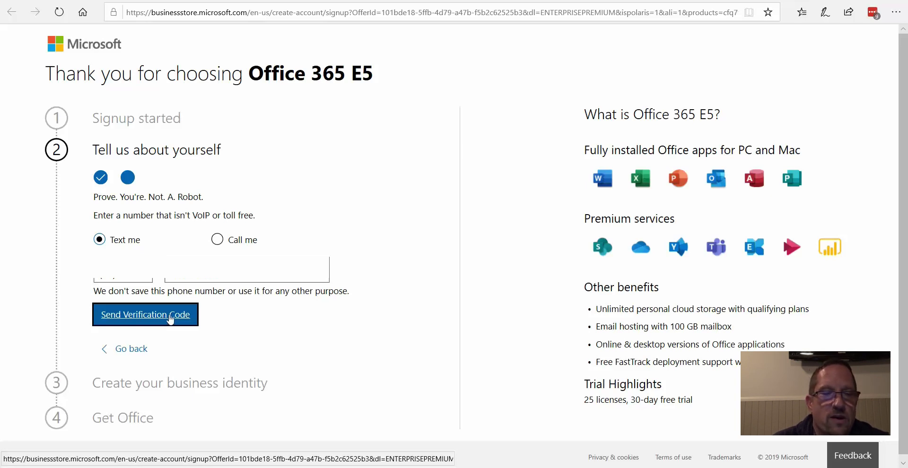
Step: Request a text-message code and enter it to verify the phone number
click(170, 319)
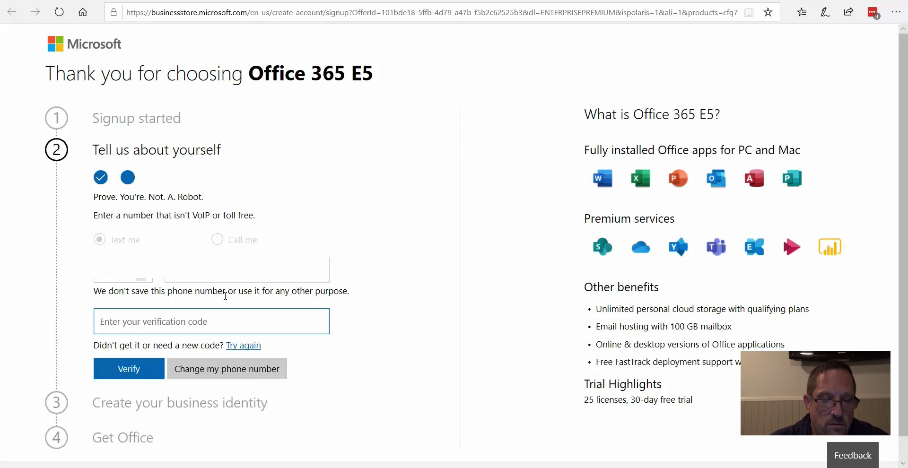
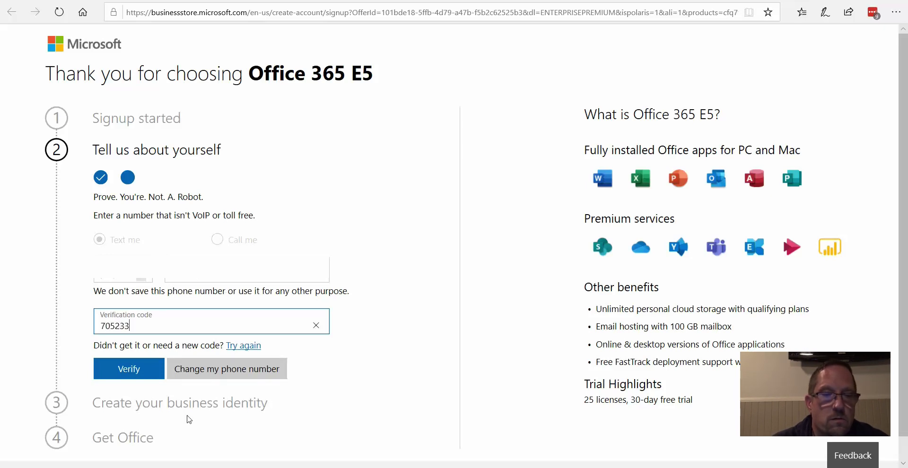
click(140, 372)
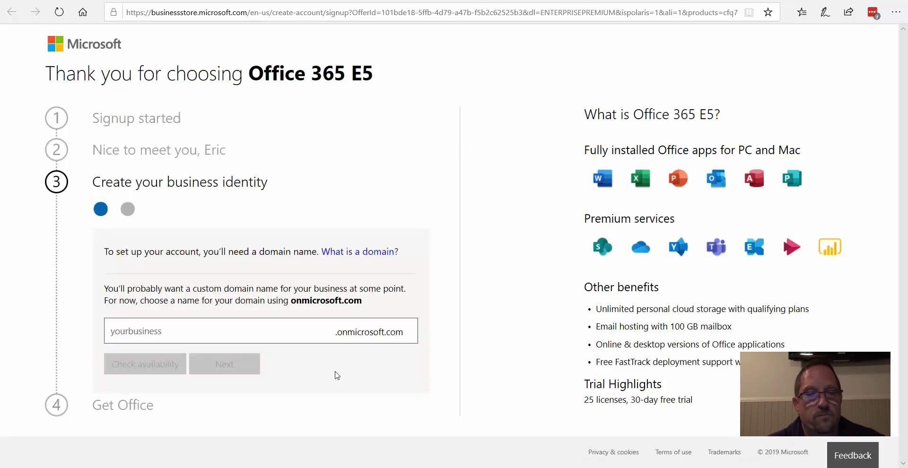
Step: Enter a business domain name, confirm it is available, and continue
click(211, 332)
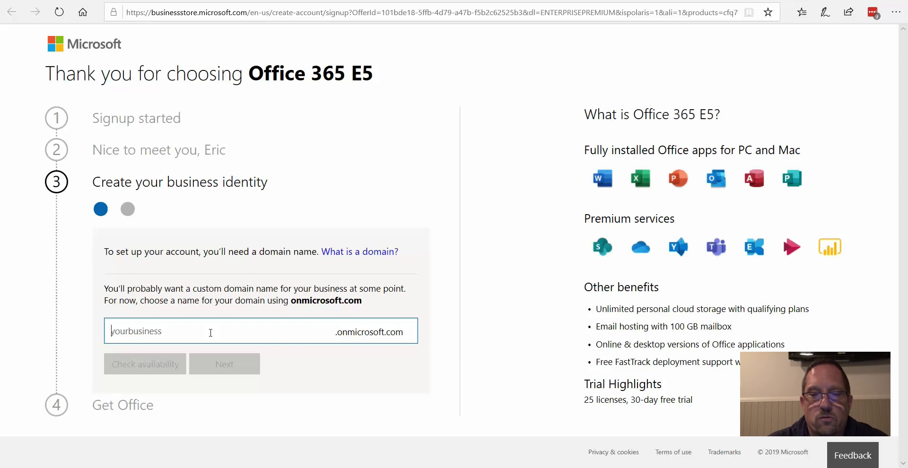
text(AIAD)
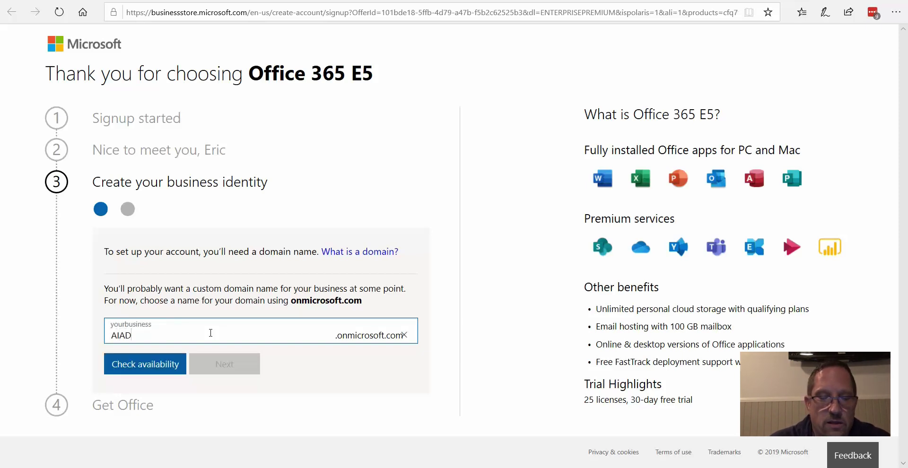
text(ERIC)
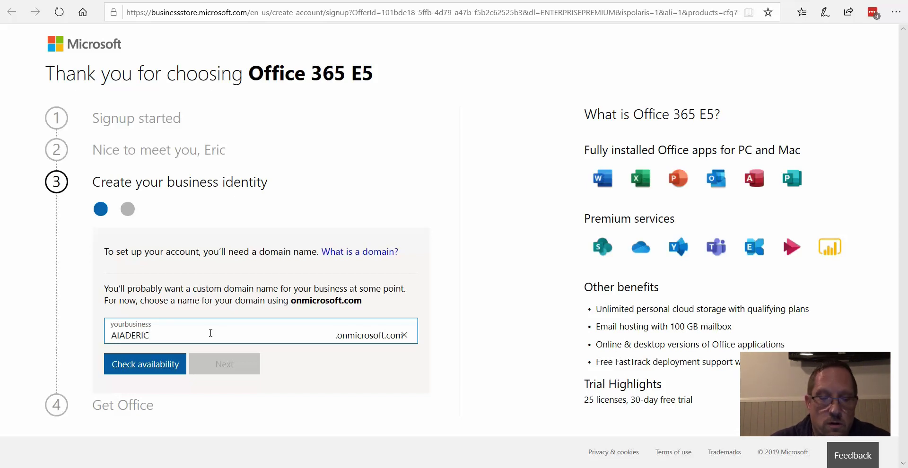
text(SEP2)
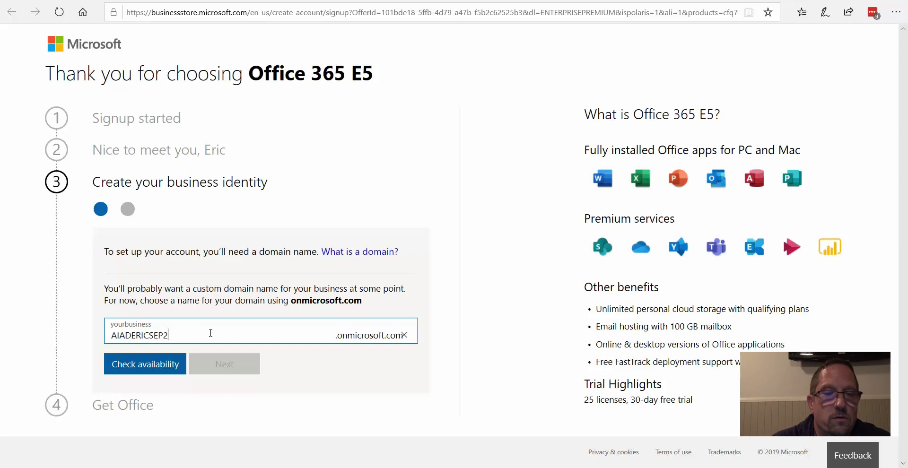
text(019)
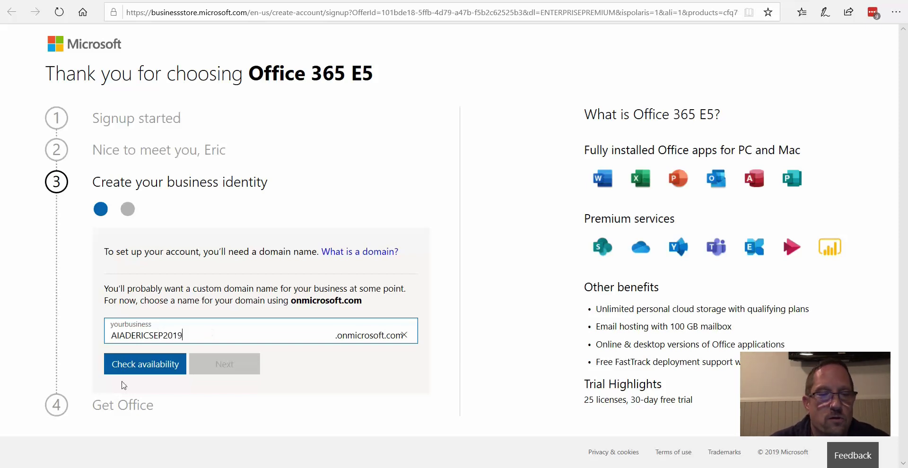
click(156, 365)
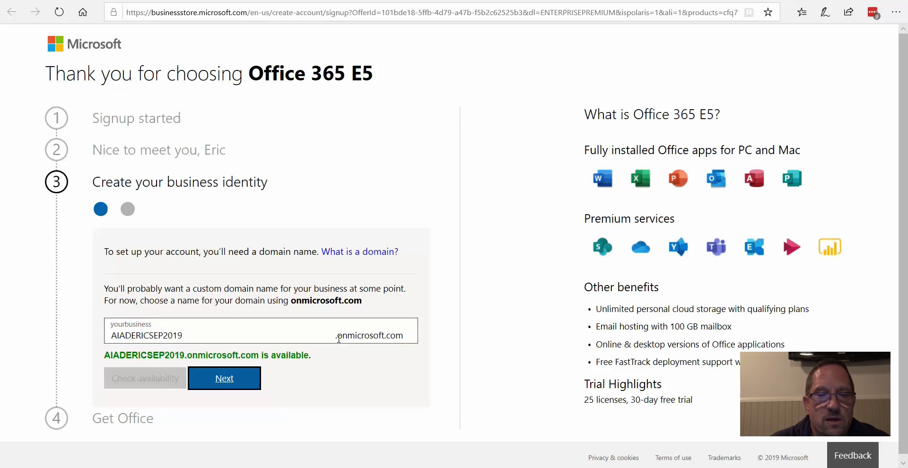
click(225, 378)
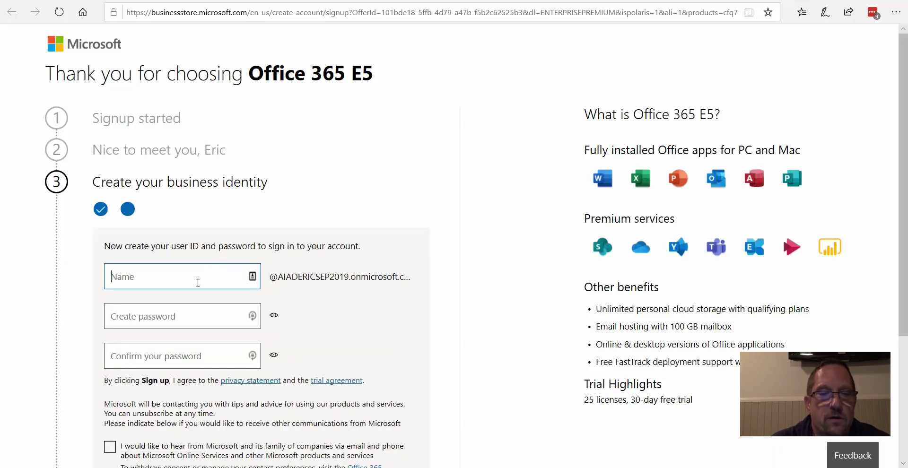
Step: Create the admin user ID and password, sign up, and save the password in Edge
text(eric)
key(Tab)
text(•••)
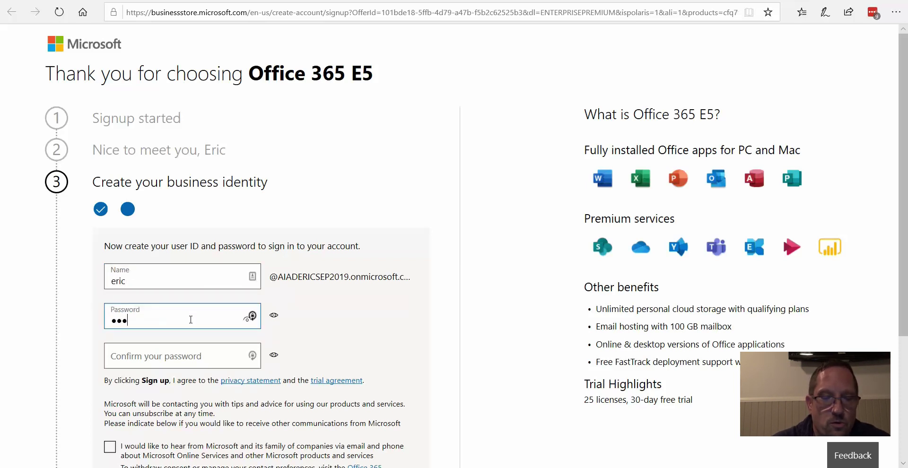
text(•••••••)
key(Tab)
key(Tab)
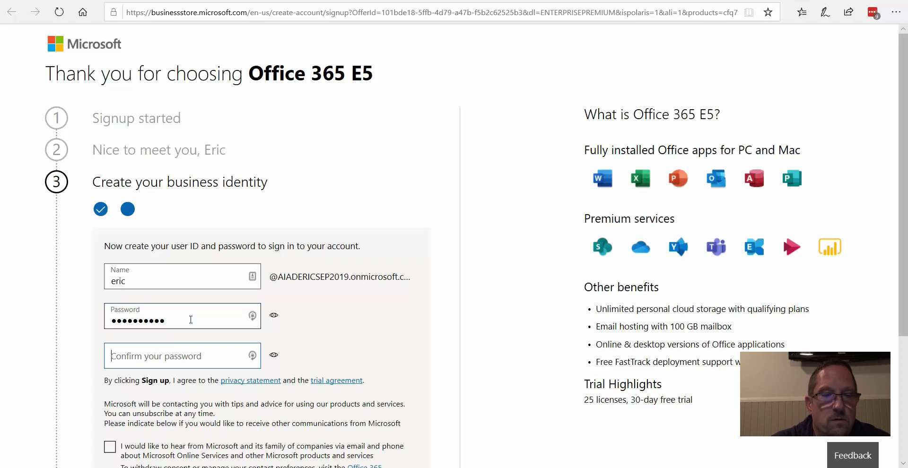
text(••••••••••)
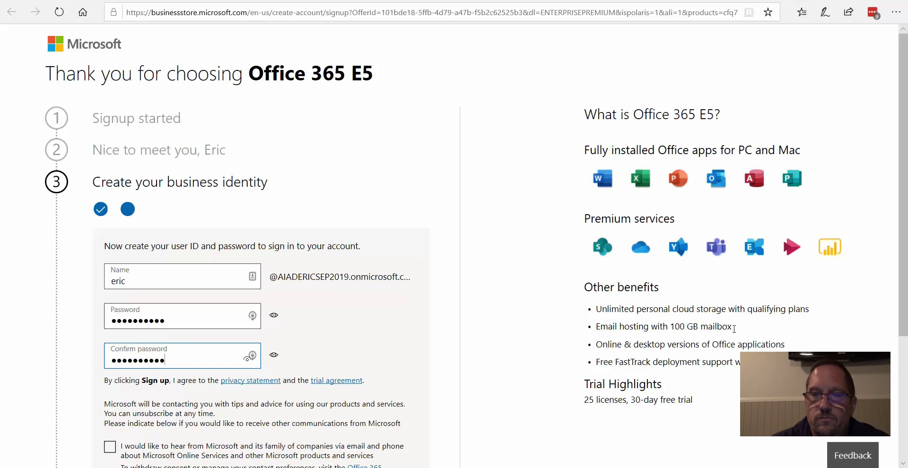
scroll(243, 284, down, 1)
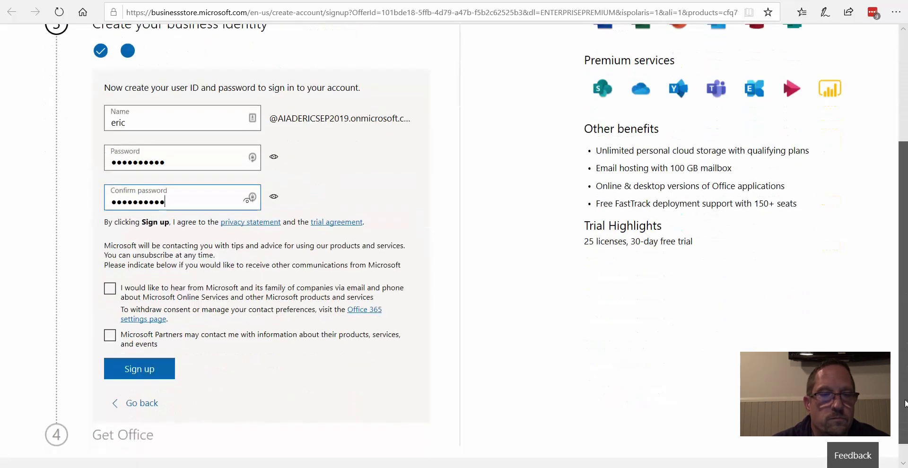
click(134, 371)
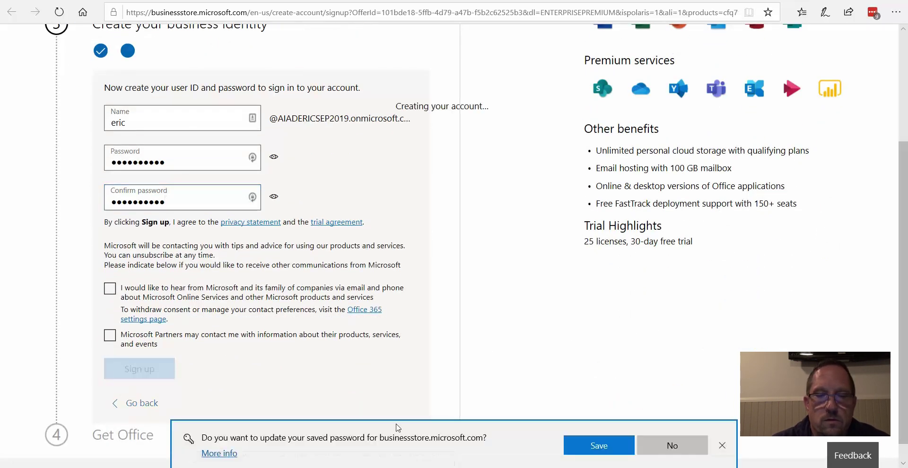
click(605, 446)
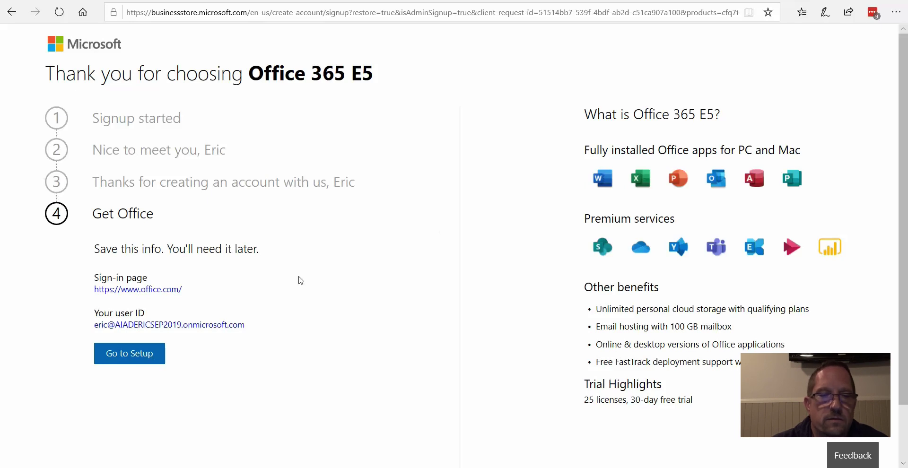
Step: Launch Go to Setup for the new Office 365 account
click(140, 361)
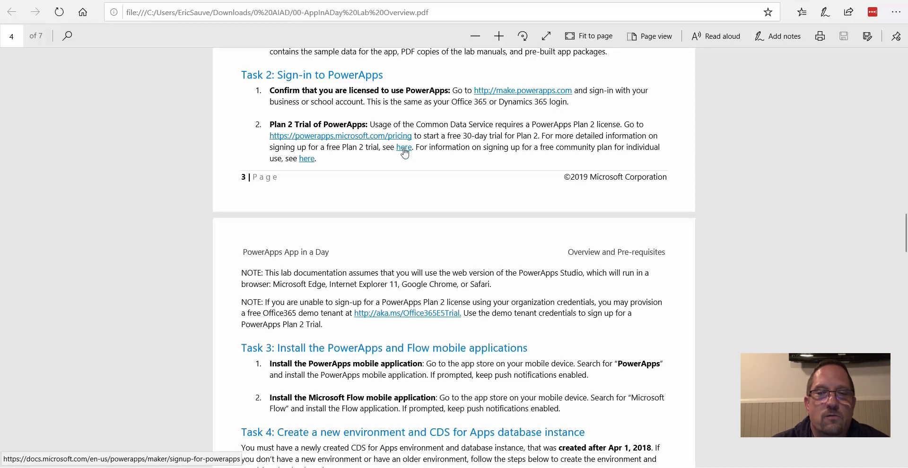
Step: Follow the guide's links to the PowerApps pricing page and start its free trial
click(404, 150)
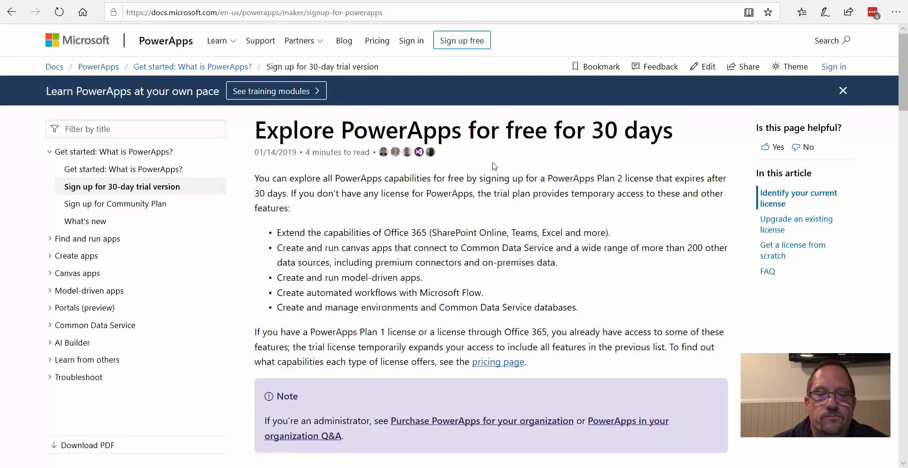
click(497, 362)
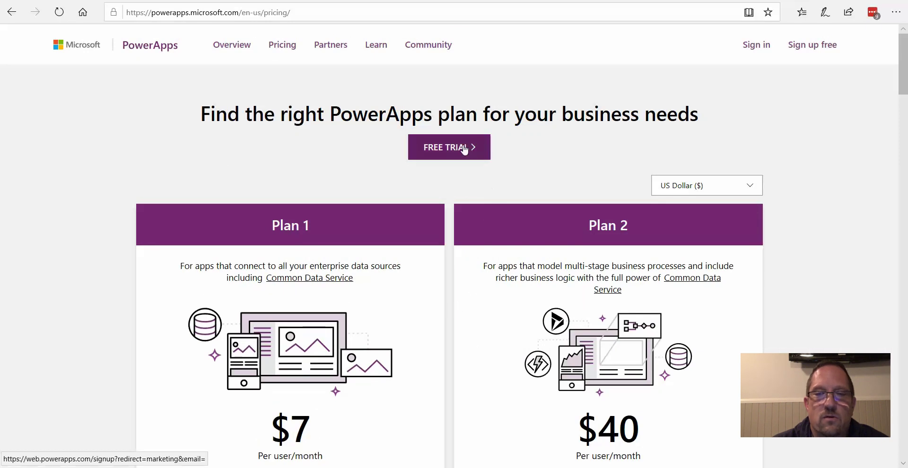
click(451, 150)
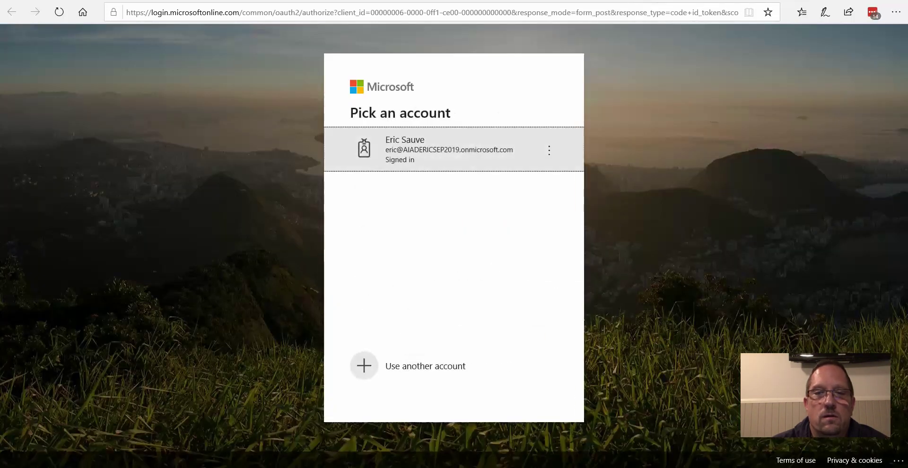
Step: Sign in with the new trial account, start E5 setup, and copy the onmicrosoft.com domain
click(466, 152)
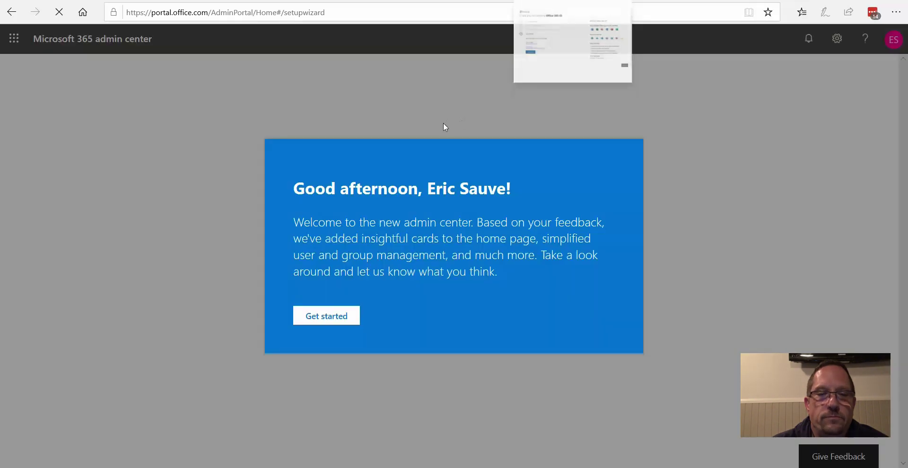
click(338, 319)
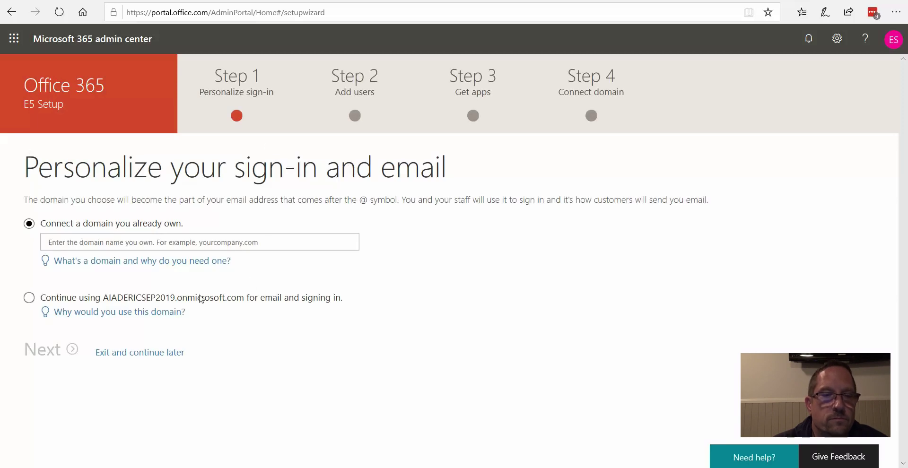
drag(103, 297, 246, 302)
key(ctrl+c)
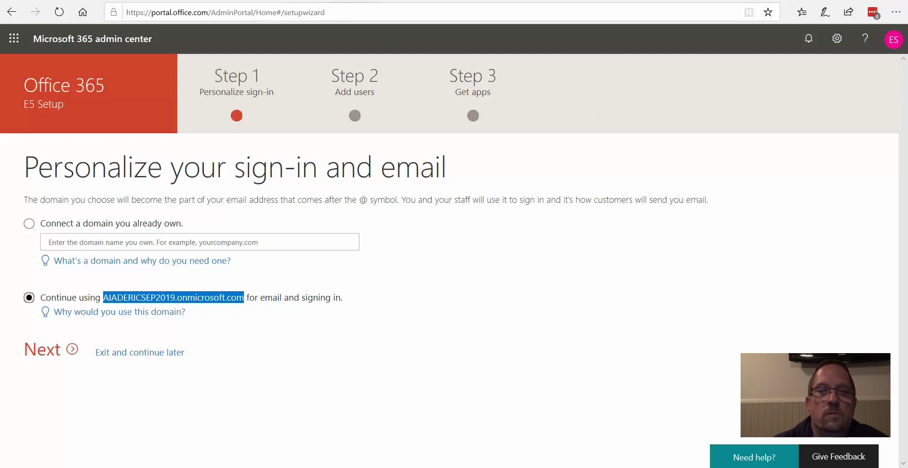
click(335, 1)
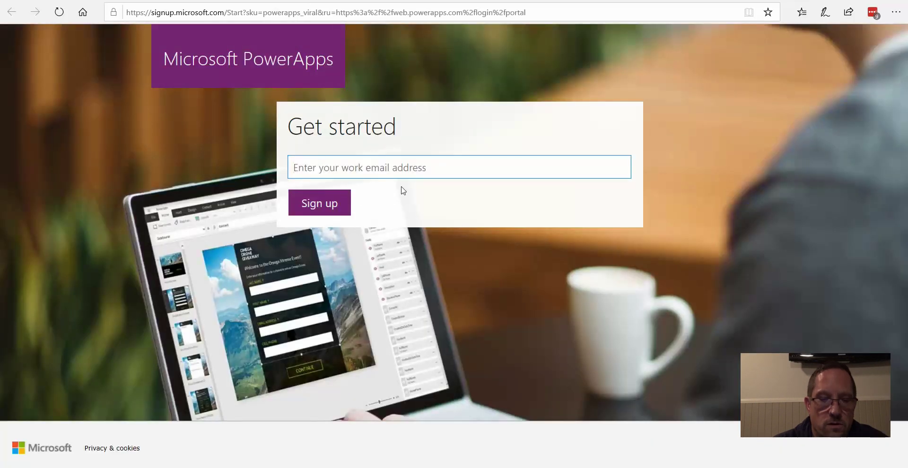
Step: Sign up for PowerApps with the new work e-mail, sign in, and start the trial
key(ctrl+v)
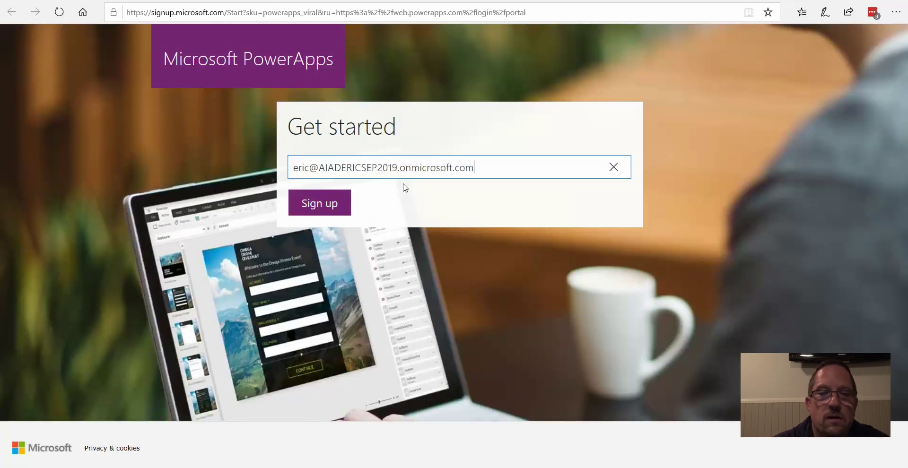
click(326, 202)
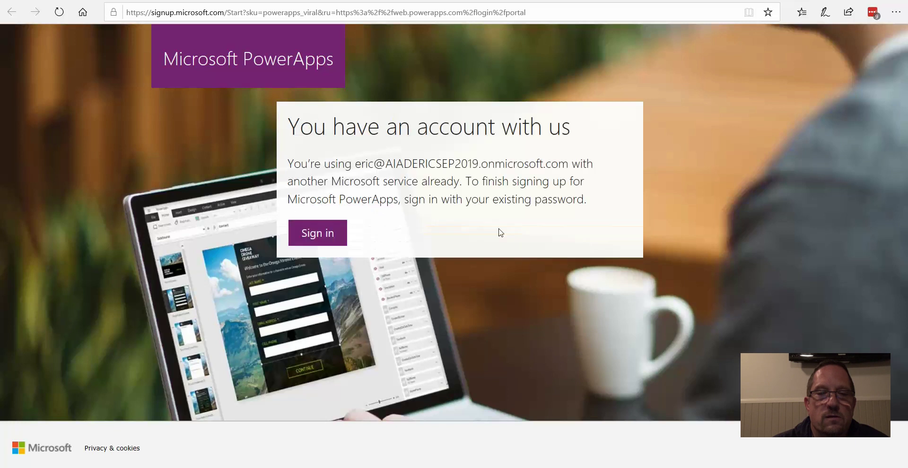
click(327, 239)
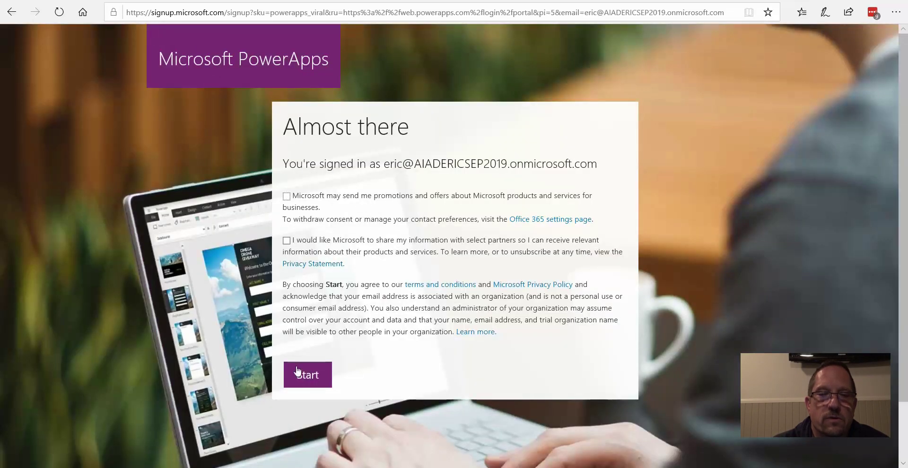
click(311, 382)
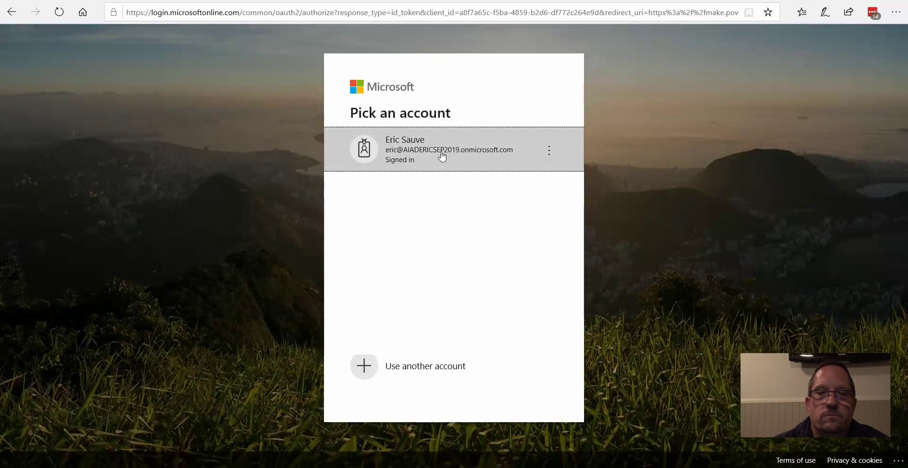
Step: Sign in with the new trial account and confirm the PowerApps Trial plan under Plan(s)
click(442, 155)
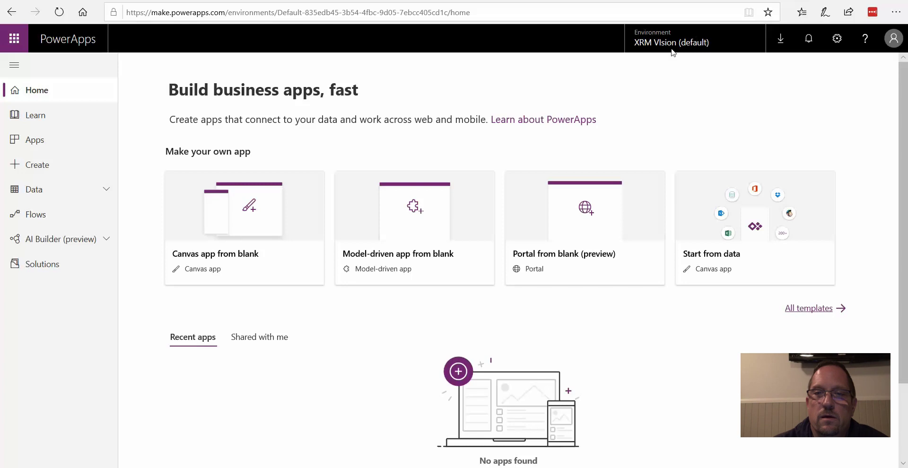
click(893, 39)
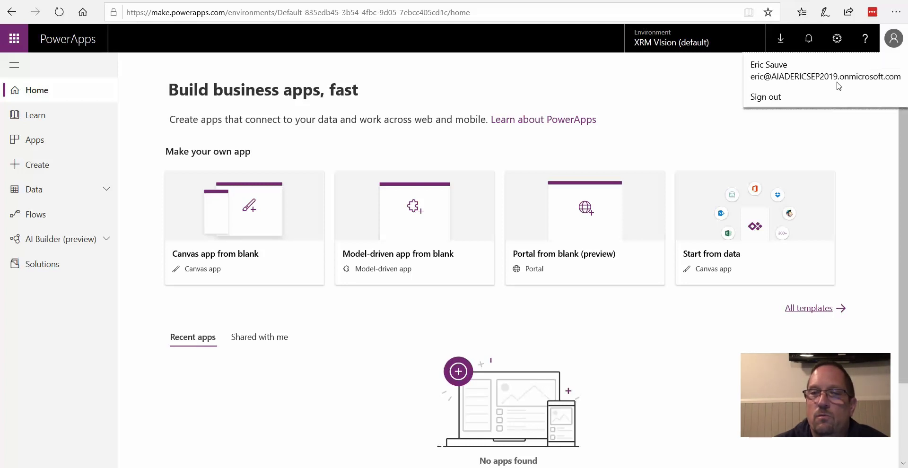
click(838, 43)
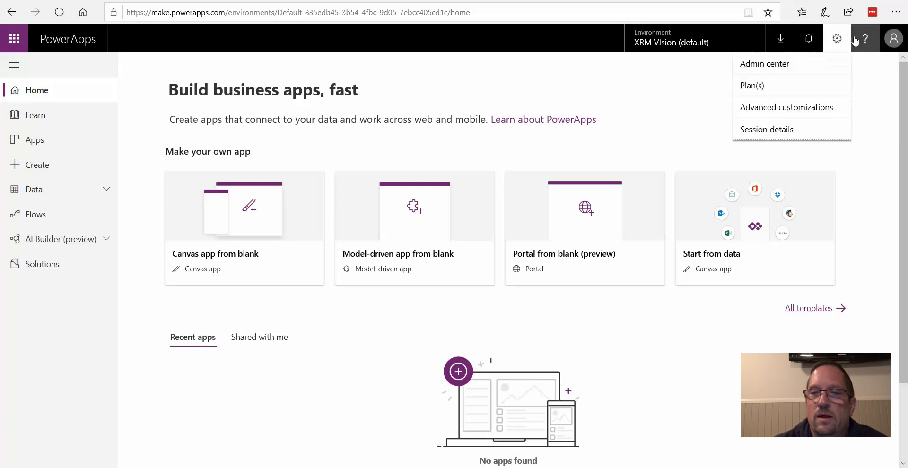
click(752, 86)
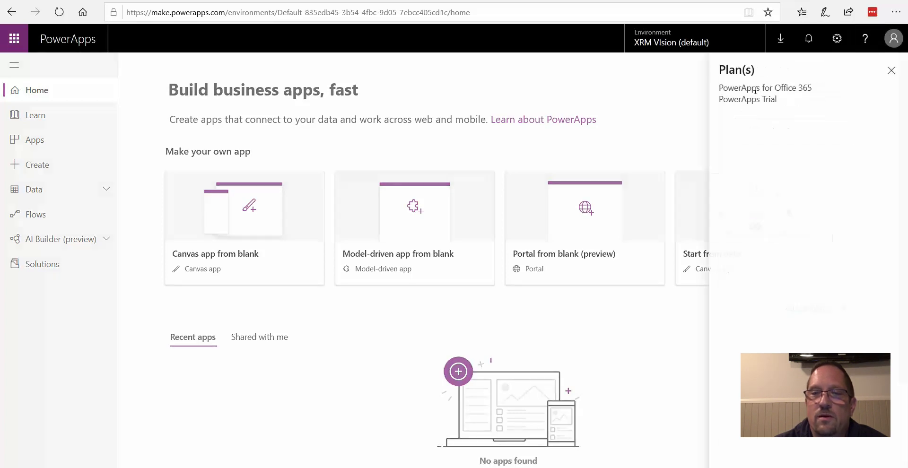
drag(781, 101, 716, 108)
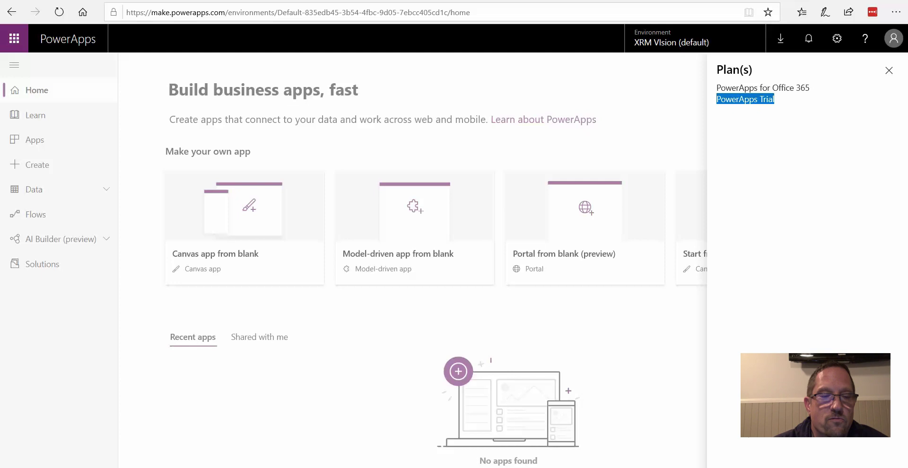
key(alt+Tab)
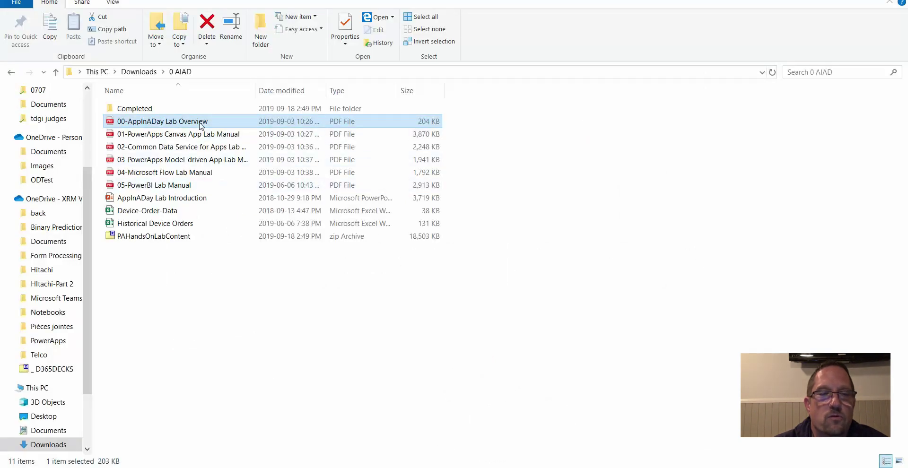
Step: Open the 00-AppInADay Lab Overview PDF and scroll down to the prerequisites
double_click(201, 122)
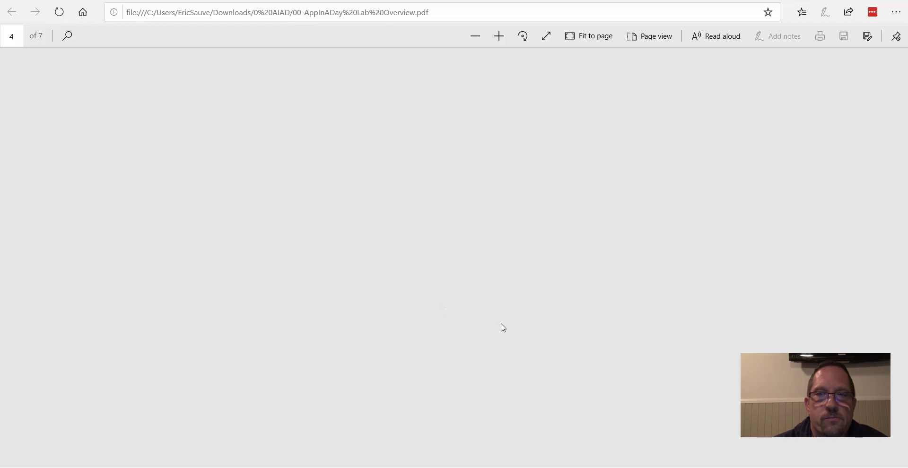
scroll(458, 302, down, 15)
scroll(458, 298, down, 10)
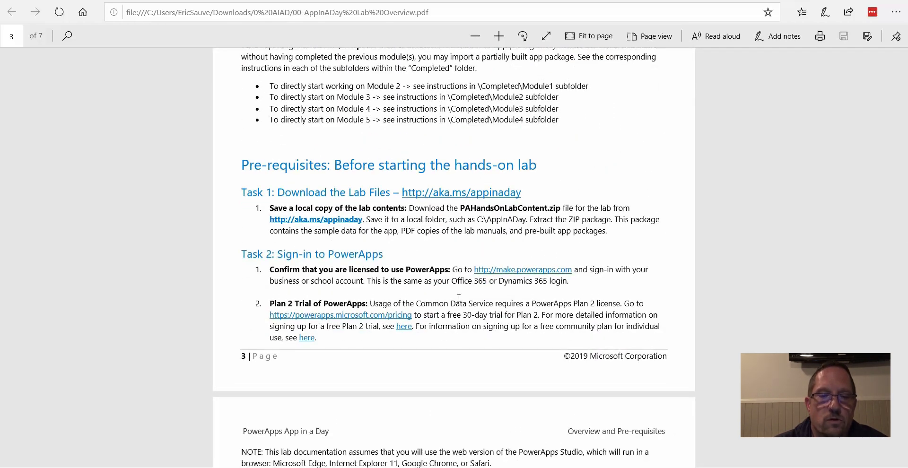
scroll(458, 298, down, 3)
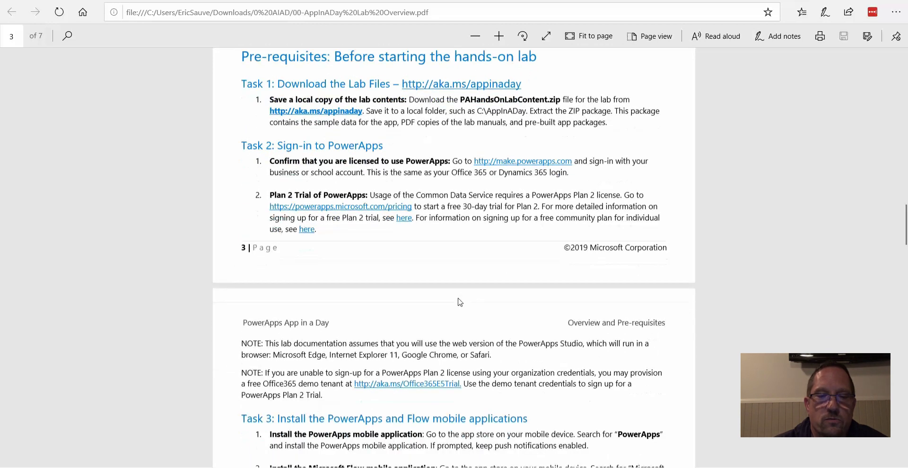
scroll(460, 301, down, 5)
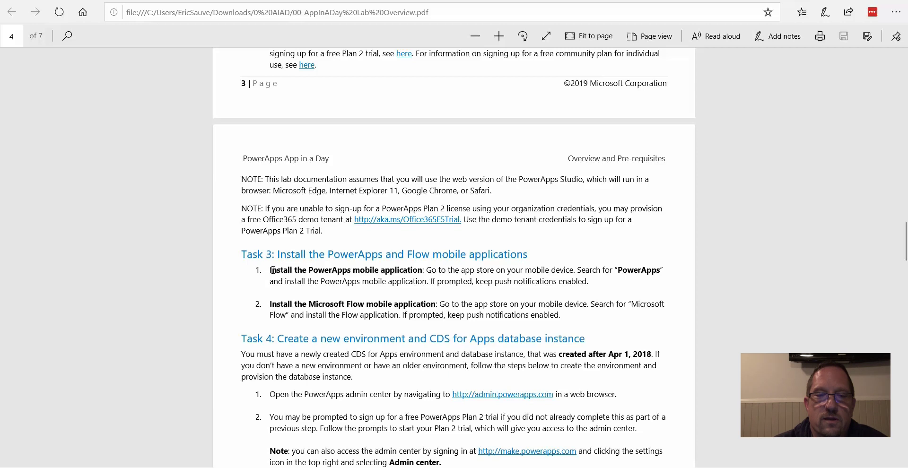
Step: Highlight the PowerApps and Microsoft Flow mobile application steps, then read on through Task 4
drag(296, 270, 431, 282)
click(310, 305)
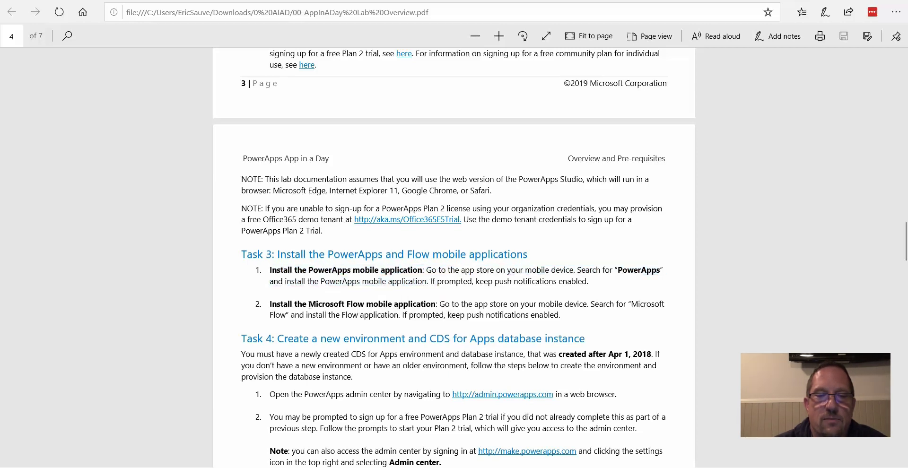
drag(267, 304, 452, 305)
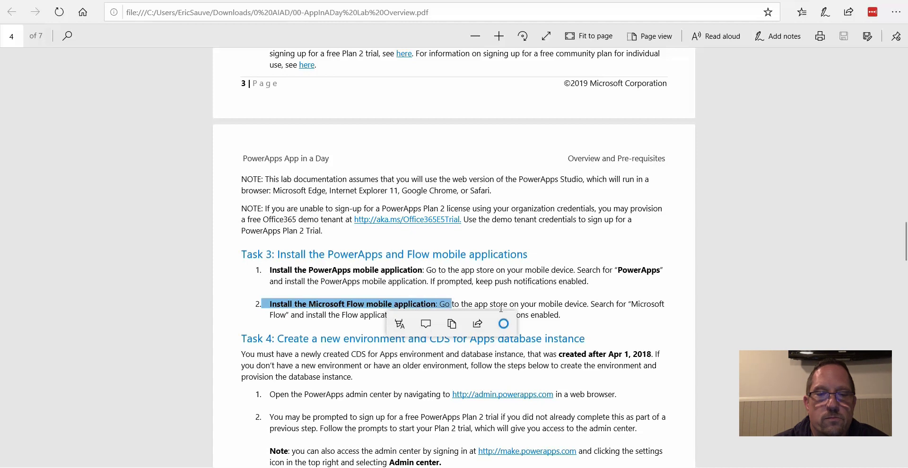
click(543, 305)
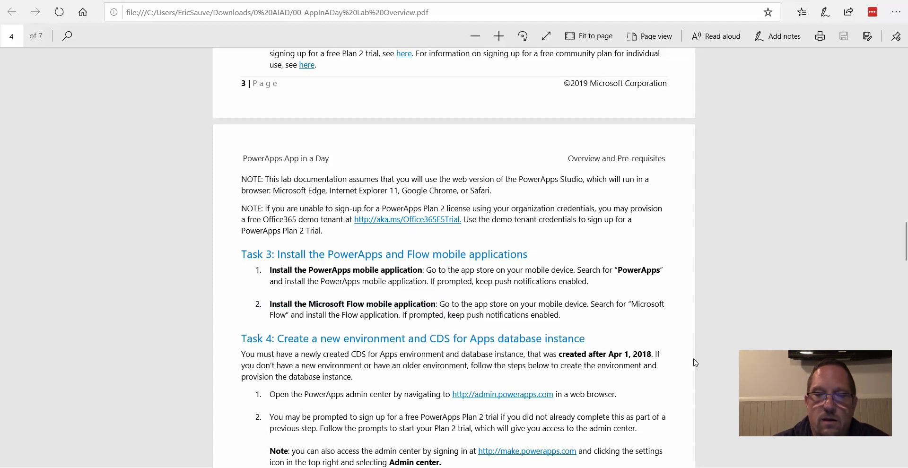
scroll(611, 338, down, 1)
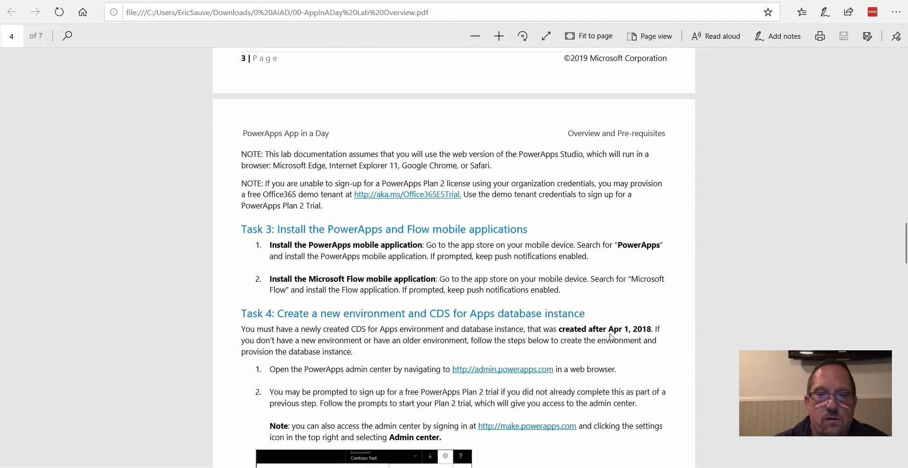
scroll(612, 337, down, 1)
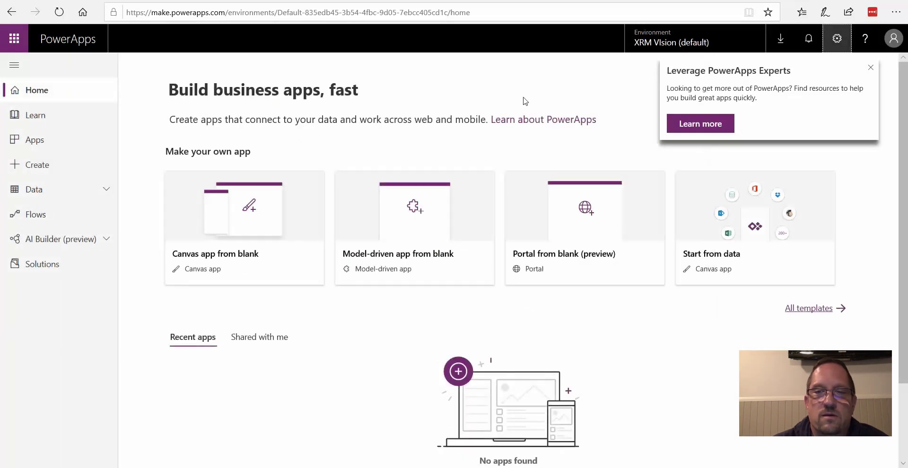
Step: Load admin.powerapps.com and return to the admin center's Environments page
click(502, 14)
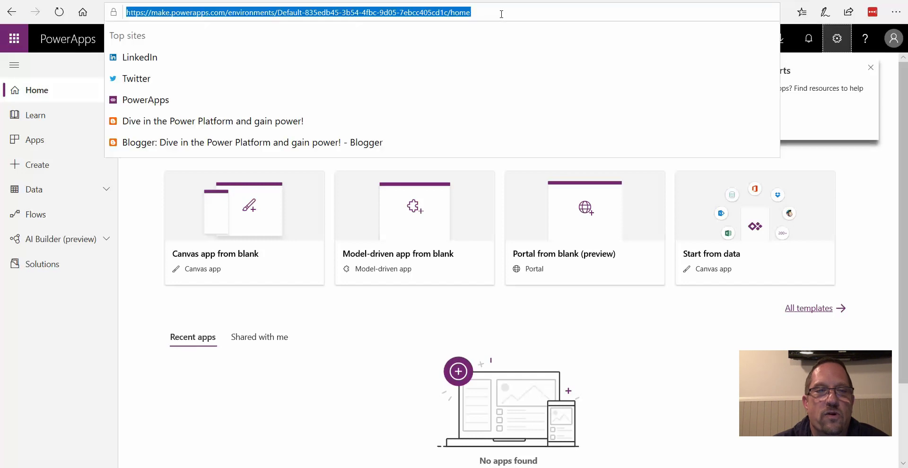
text(admin)
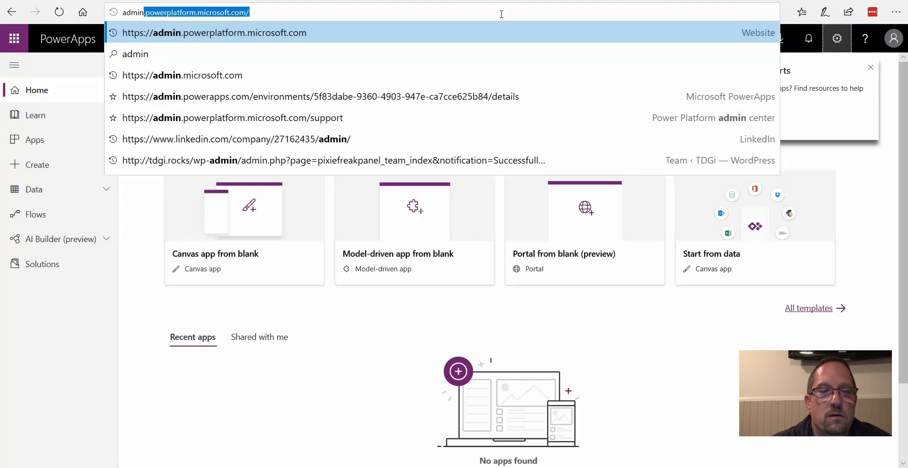
text(.powerap)
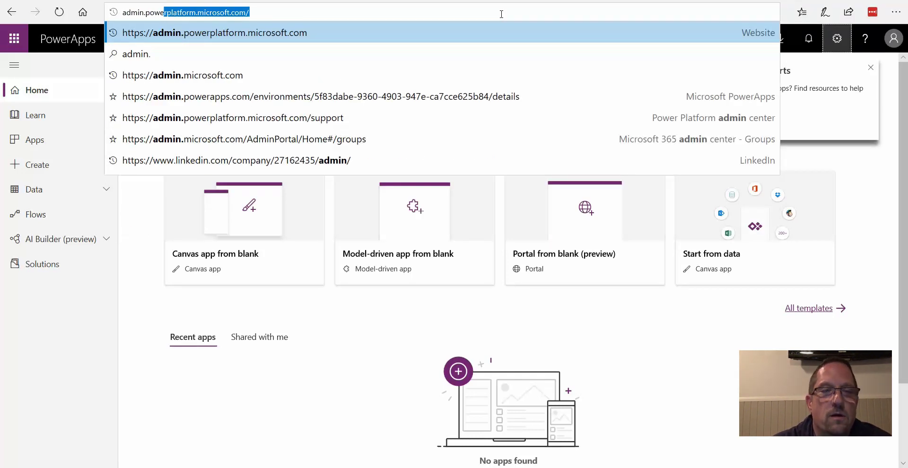
text(p)
key(Return)
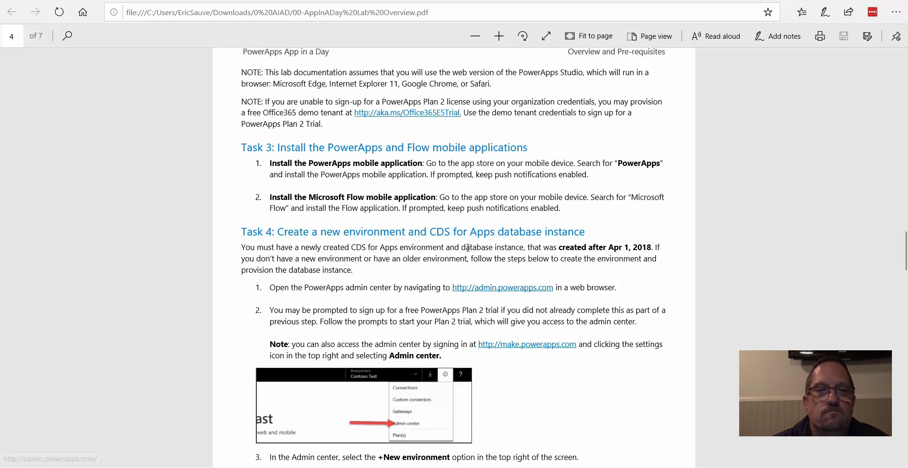
click(204, 0)
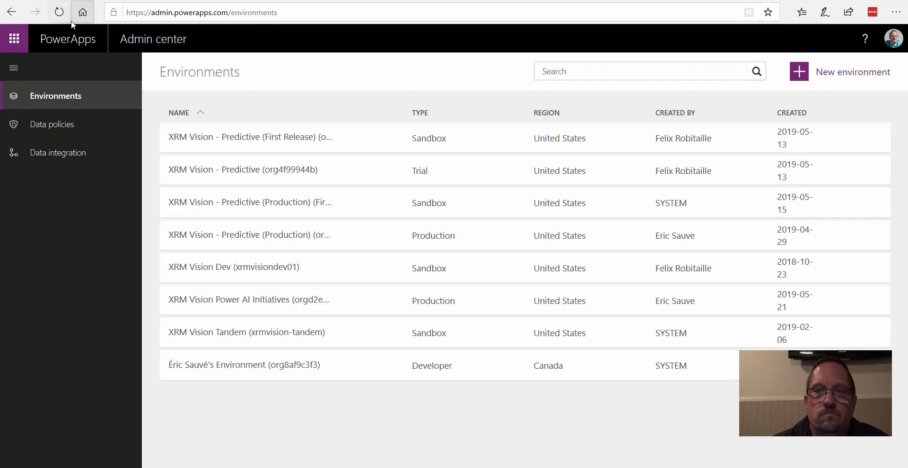
Step: Open a new InPrivate window and load admin.powerapps.com in it
click(895, 11)
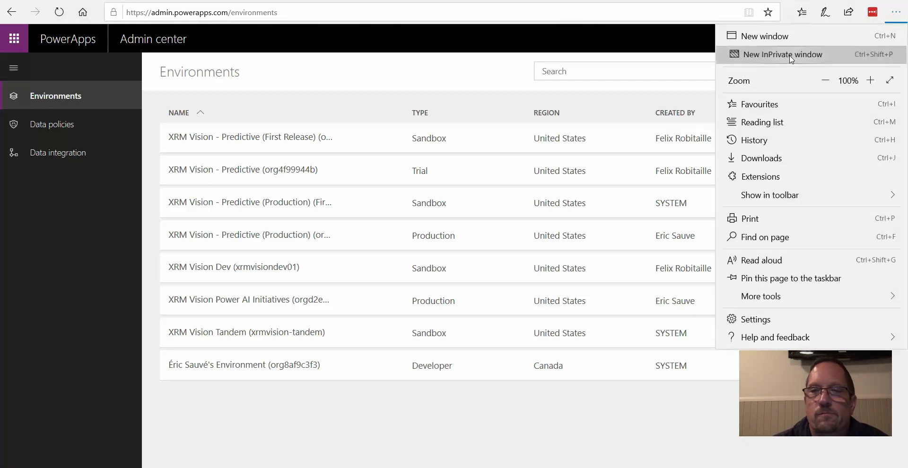
click(781, 55)
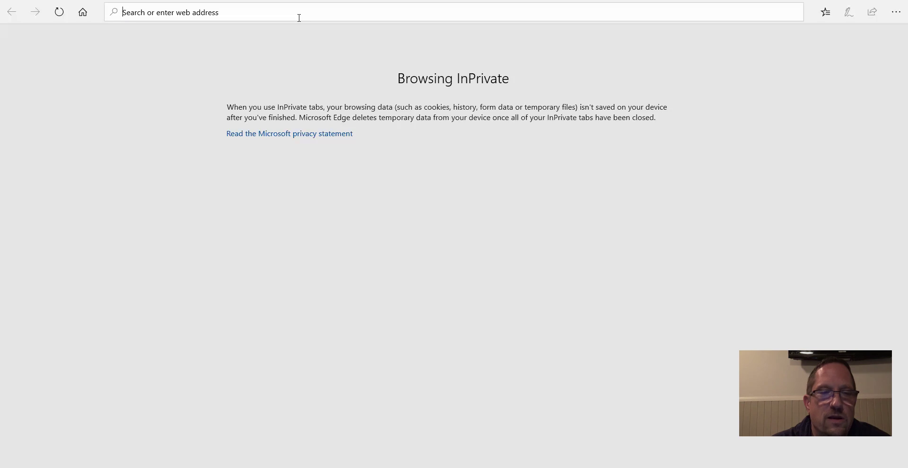
text(admin)
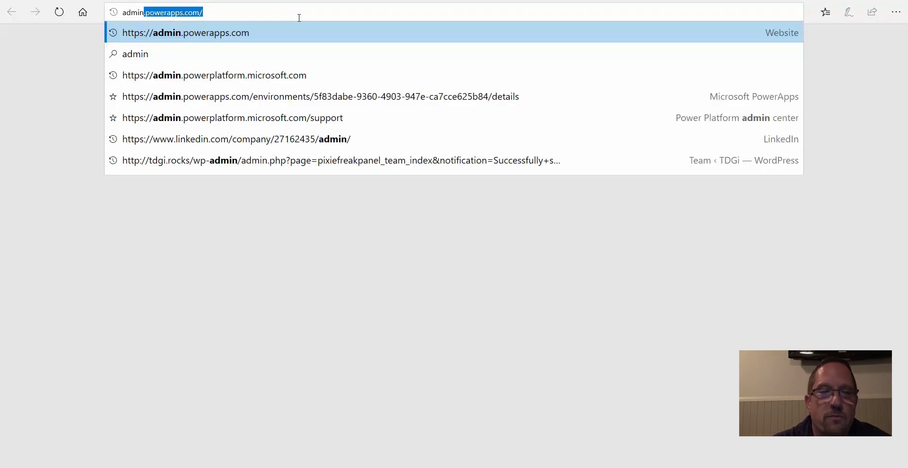
key(Return)
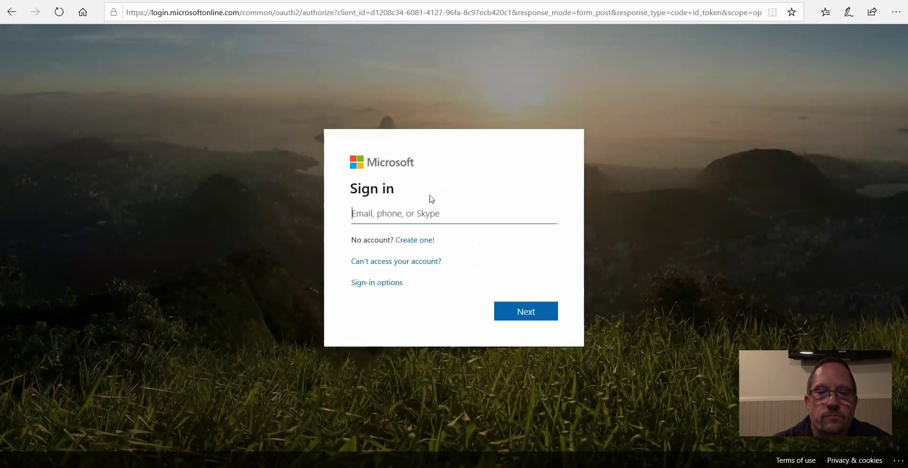
Step: Sign in with the trial account's e-mail and password, choosing to stay signed in
click(418, 217)
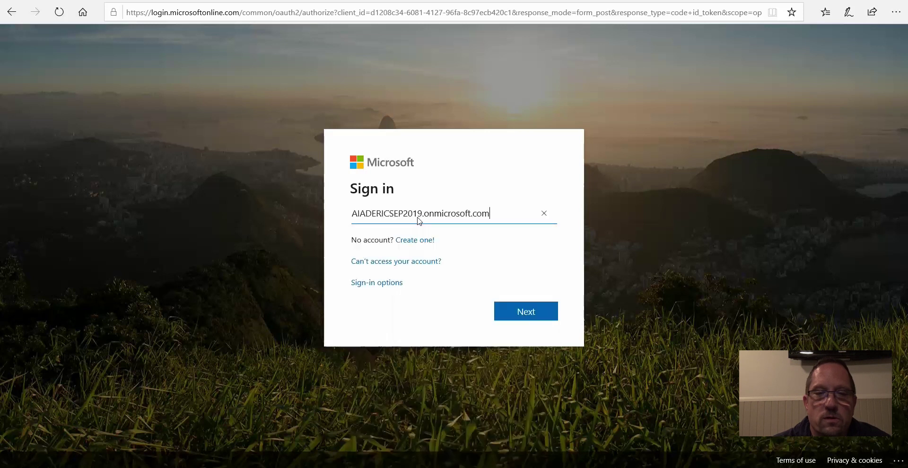
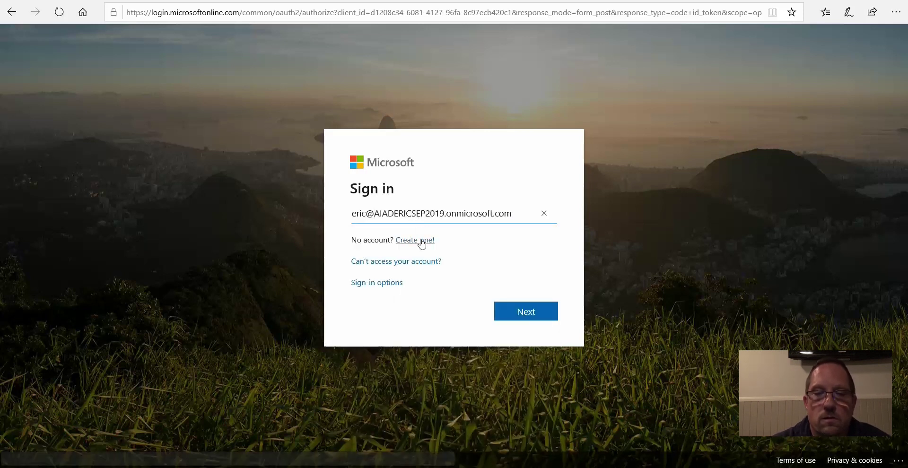
click(523, 316)
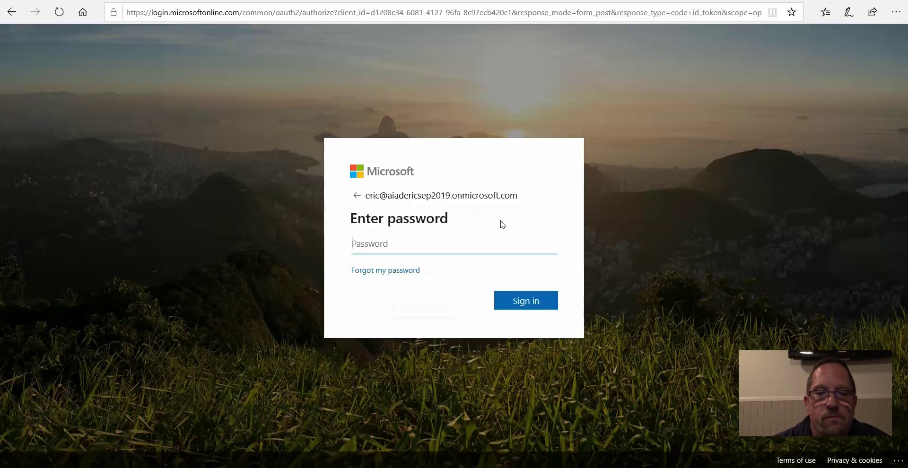
text(•••••••)
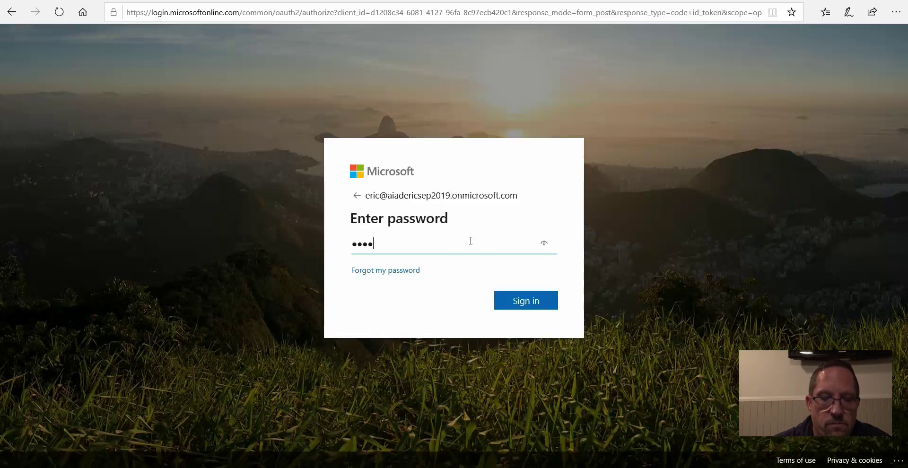
key(Return)
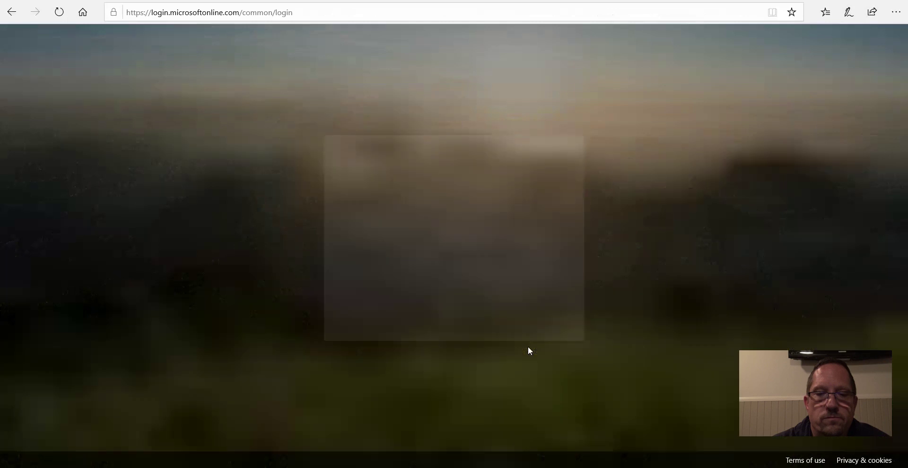
click(513, 305)
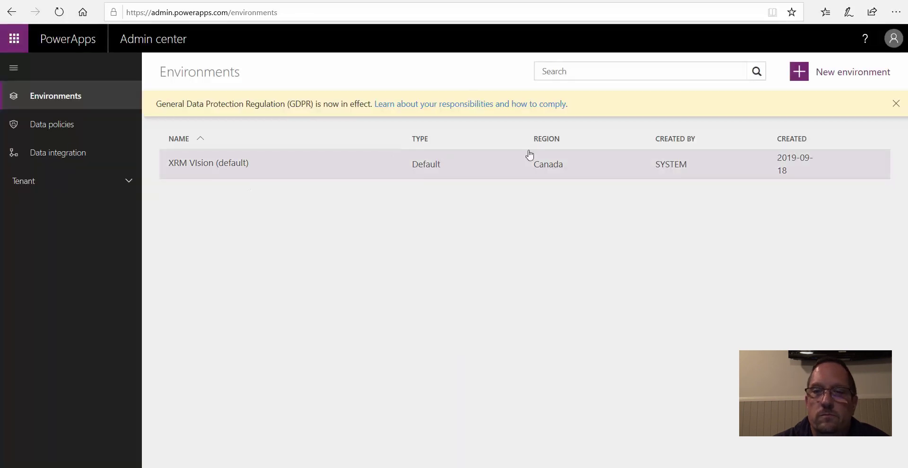
Step: Create a new Trial environment named 'Démo AIAD' in the Canada region
click(842, 70)
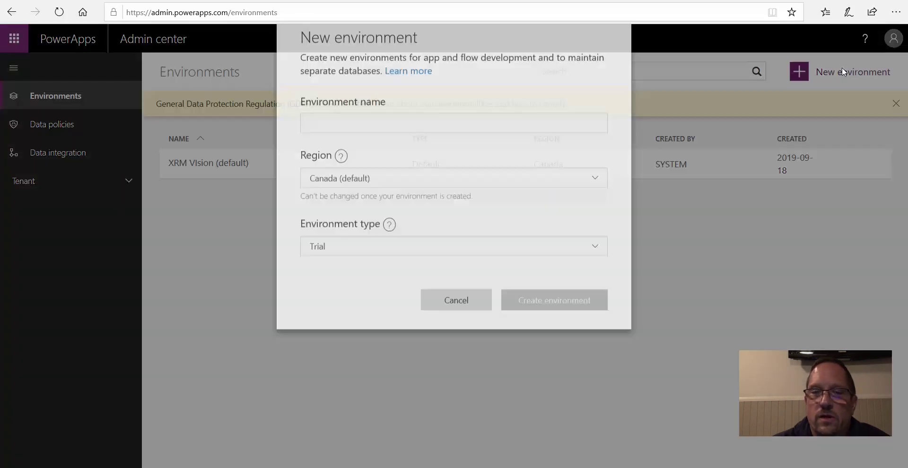
click(402, 161)
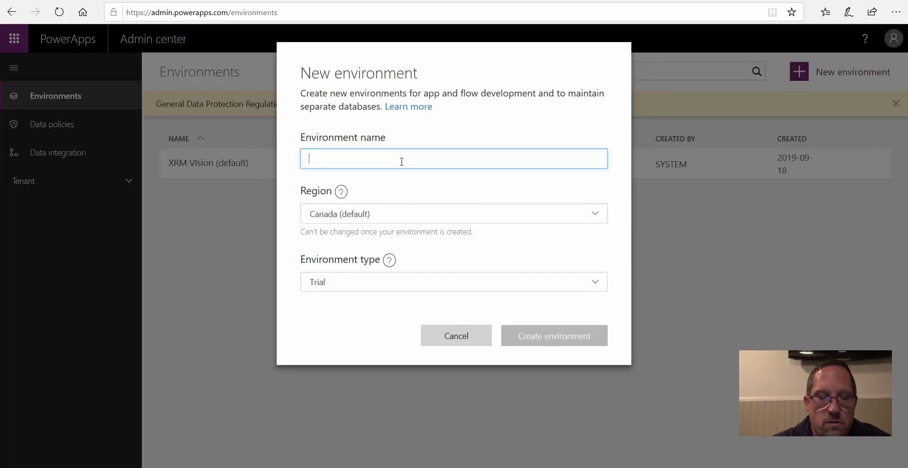
text(De)
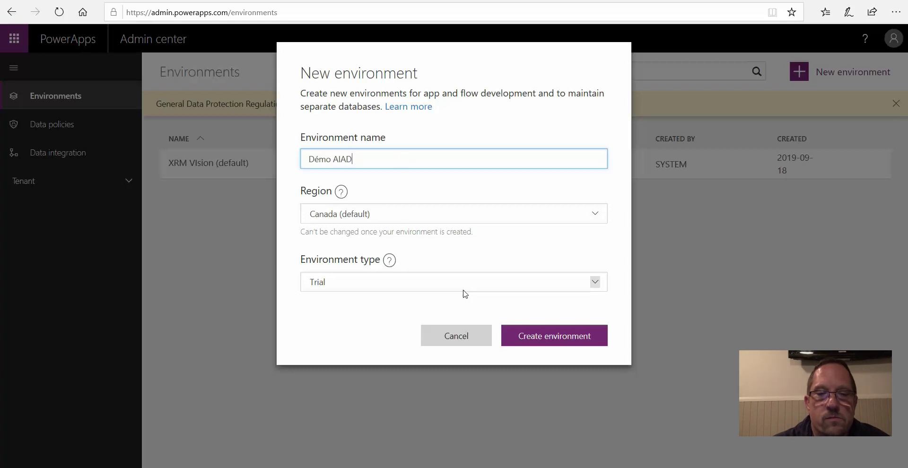
click(553, 343)
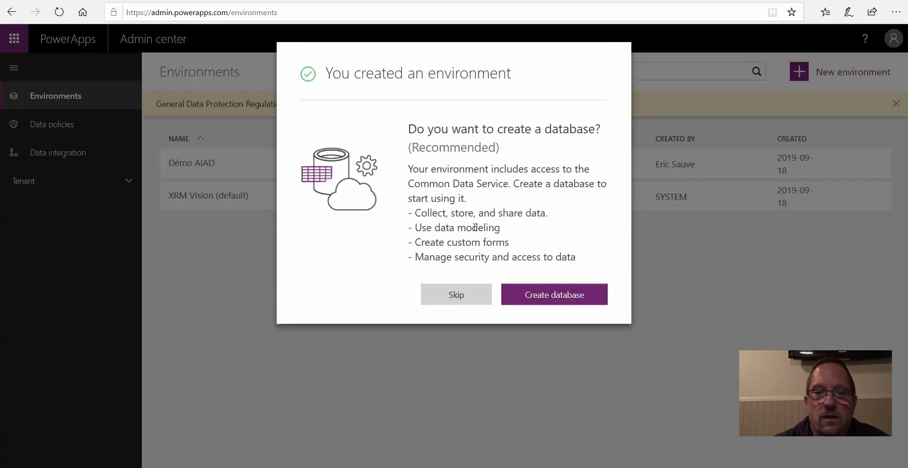
Step: Create Démo AIAD's database with CAD currency, French language and sample apps
click(547, 303)
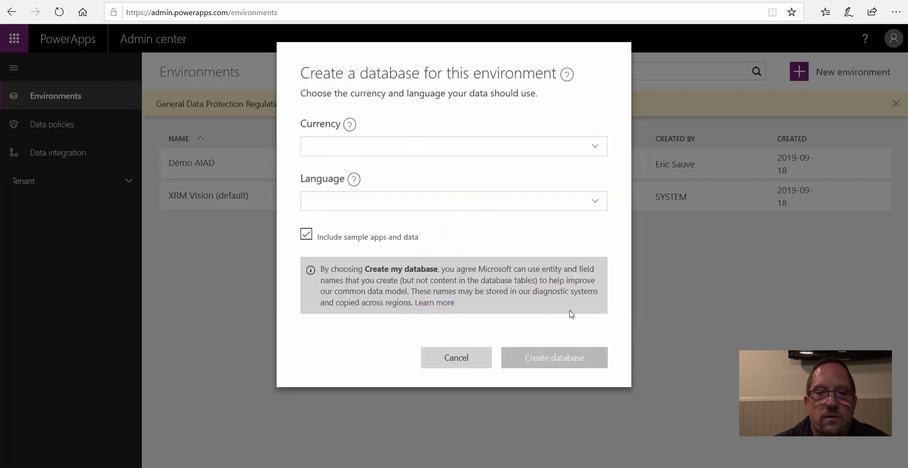
click(487, 151)
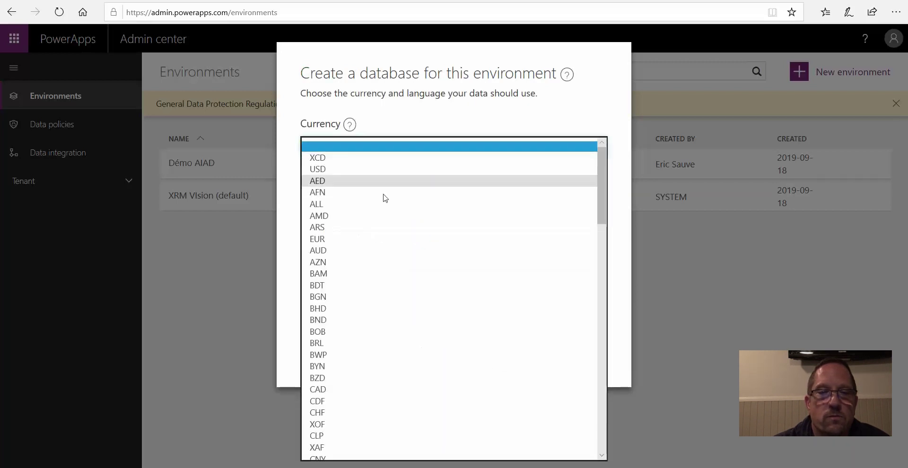
key(c)
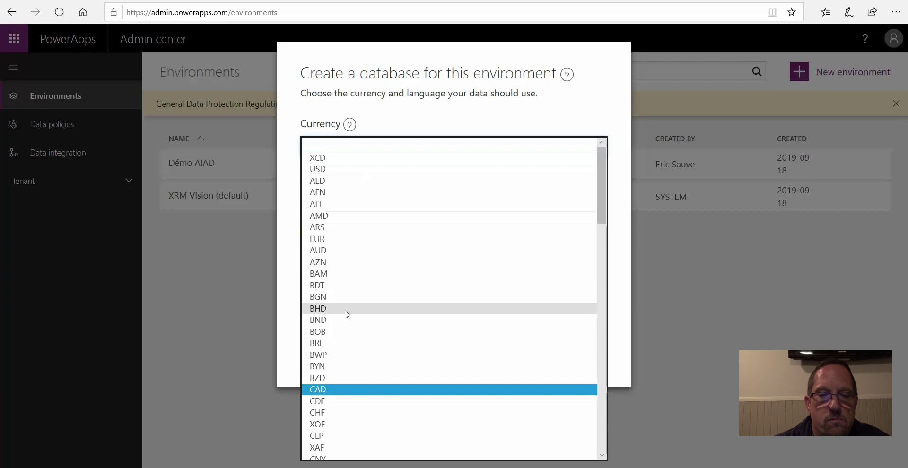
click(342, 390)
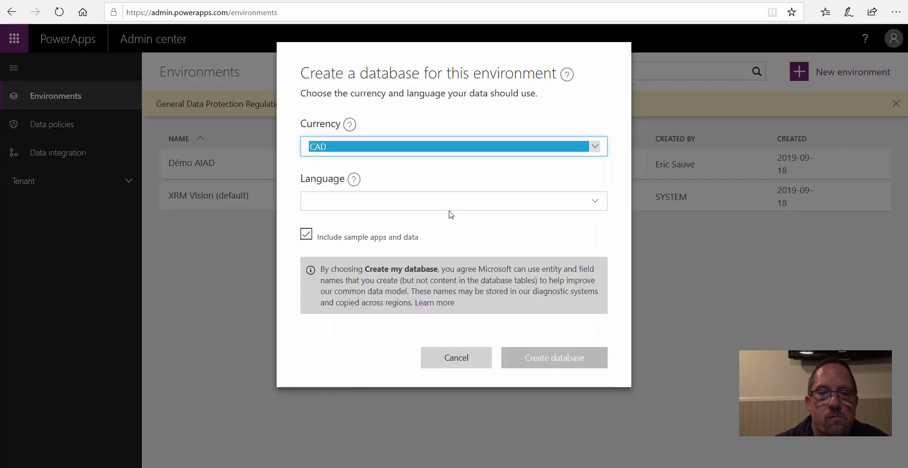
click(436, 201)
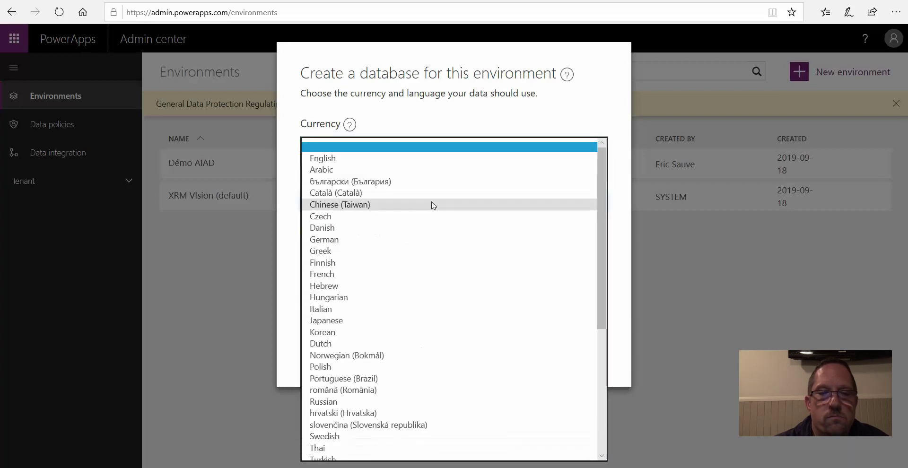
click(361, 279)
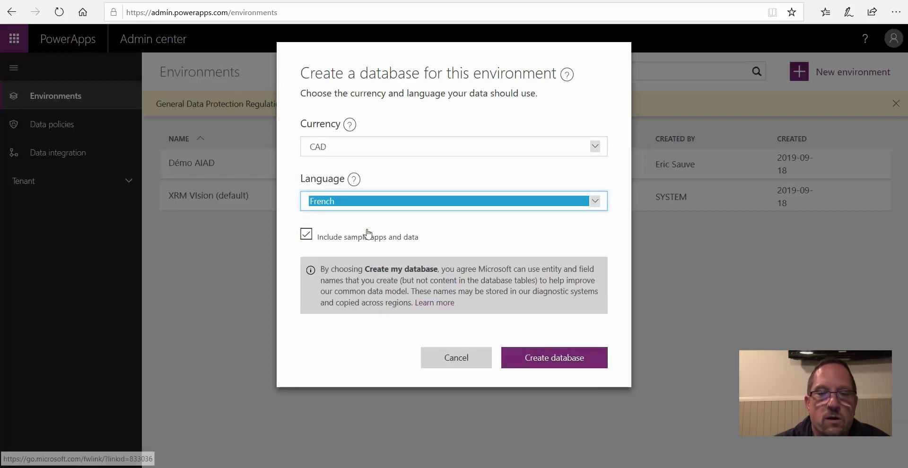
click(538, 360)
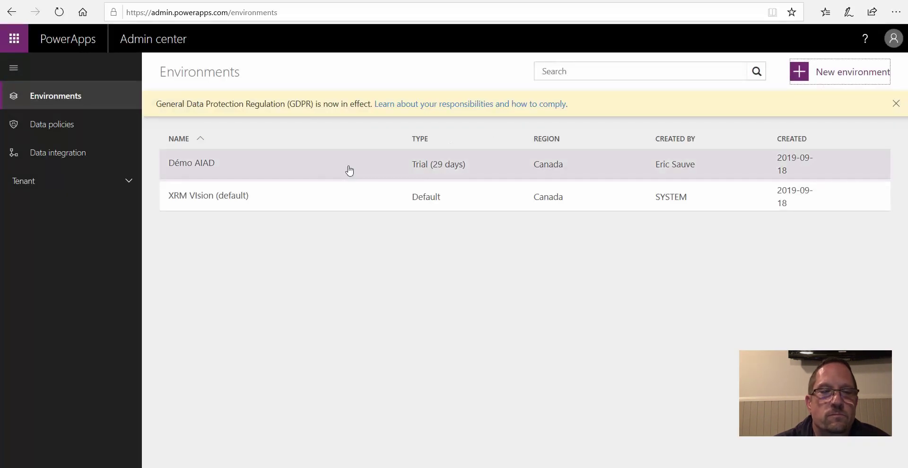
Step: View the Démo AIAD environment's details, then go to make.powerapps.com
click(273, 166)
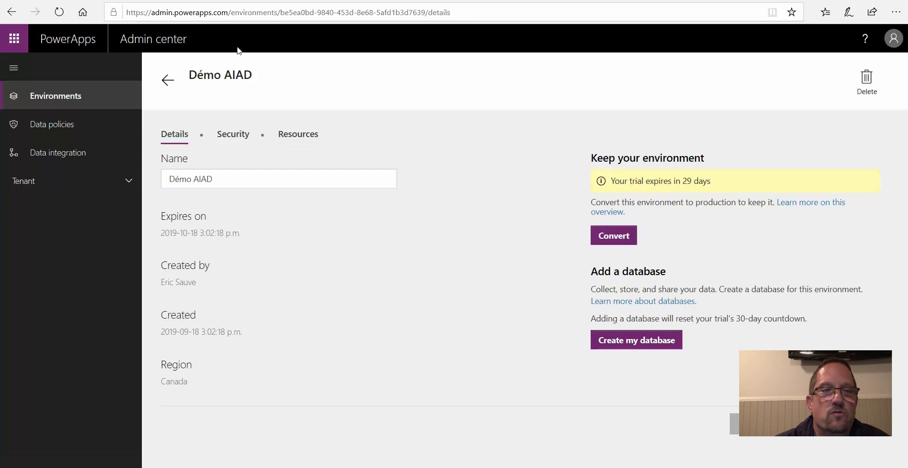
click(261, 13)
text(pow)
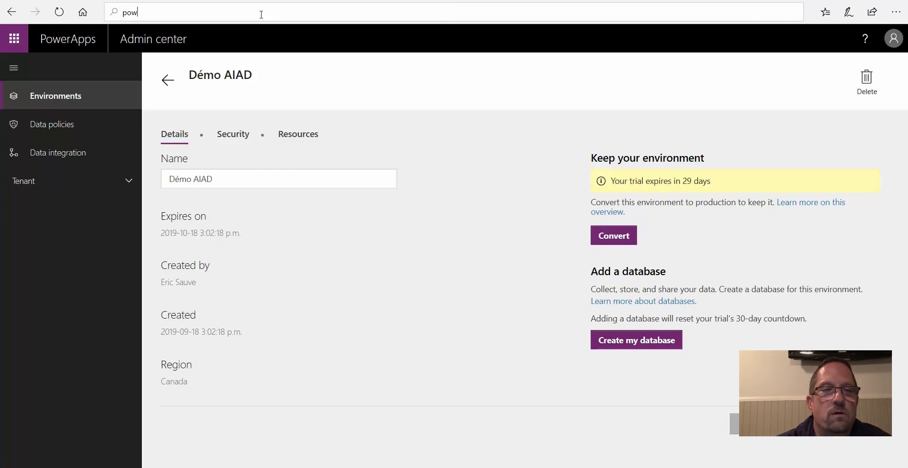
key(BackSpace)
key(BackSpace)
text(make)
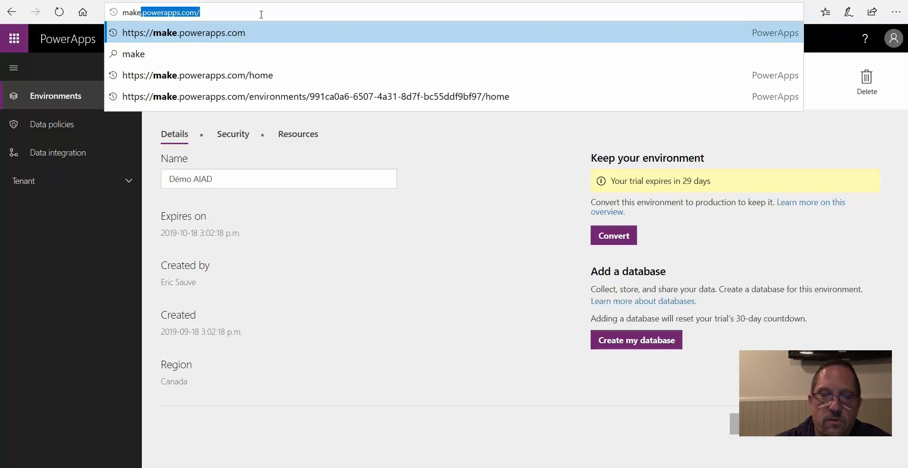
key(Return)
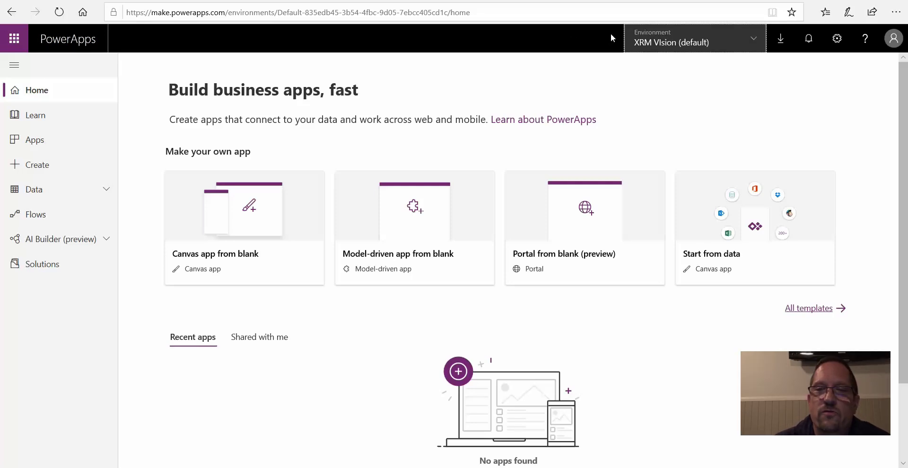
Step: Switch to the Démo AIAD environment and view its French entities under Data > Entities
click(691, 41)
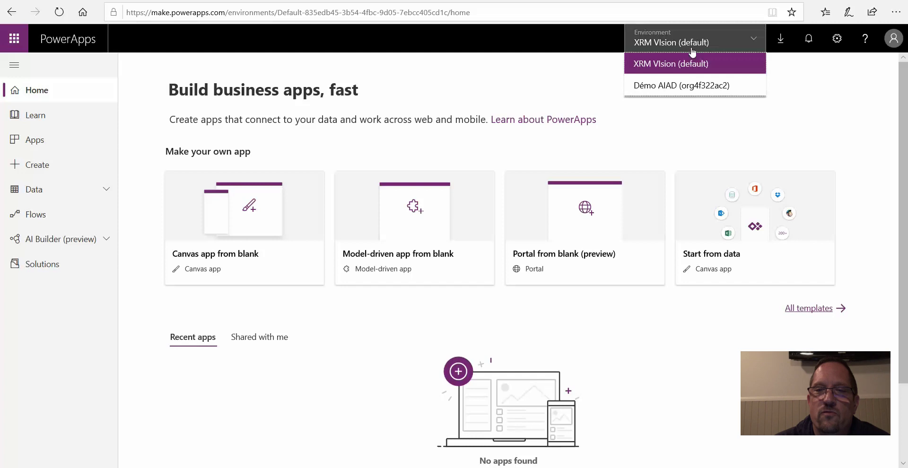
click(677, 86)
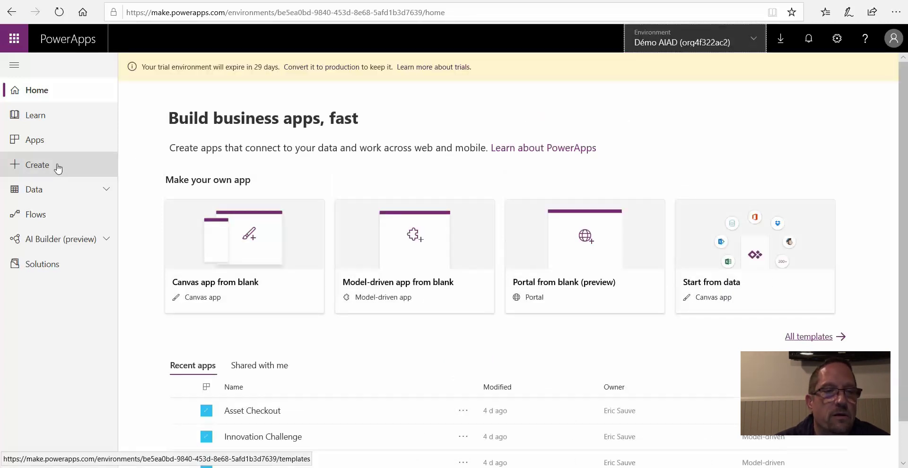
click(42, 190)
click(41, 215)
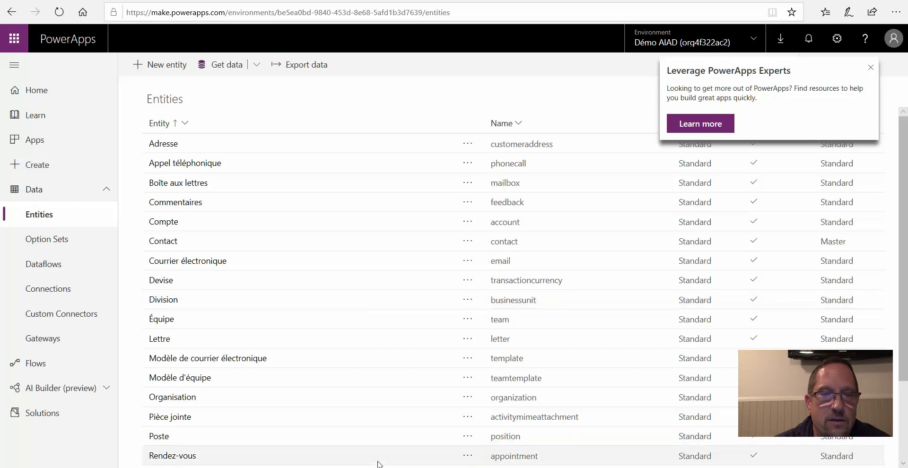
key(alt+Tab)
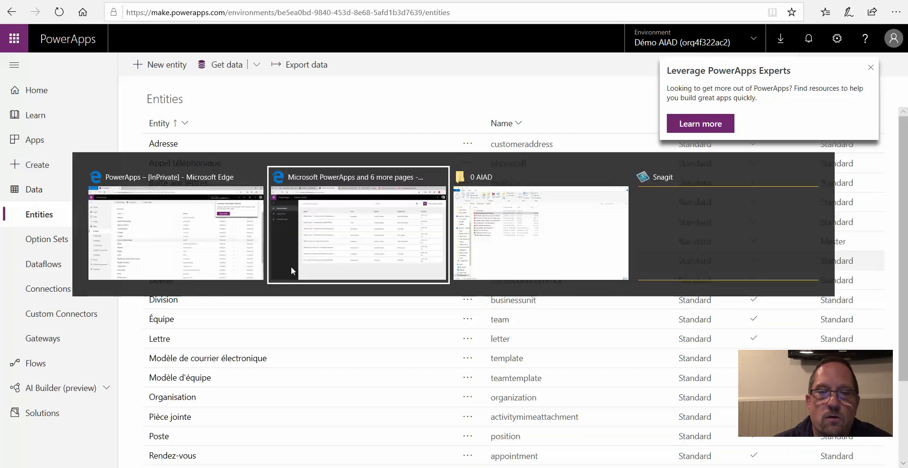
Step: Return to the AppInADay Lab Overview PDF and scroll to page 6's Lab survey section
click(291, 265)
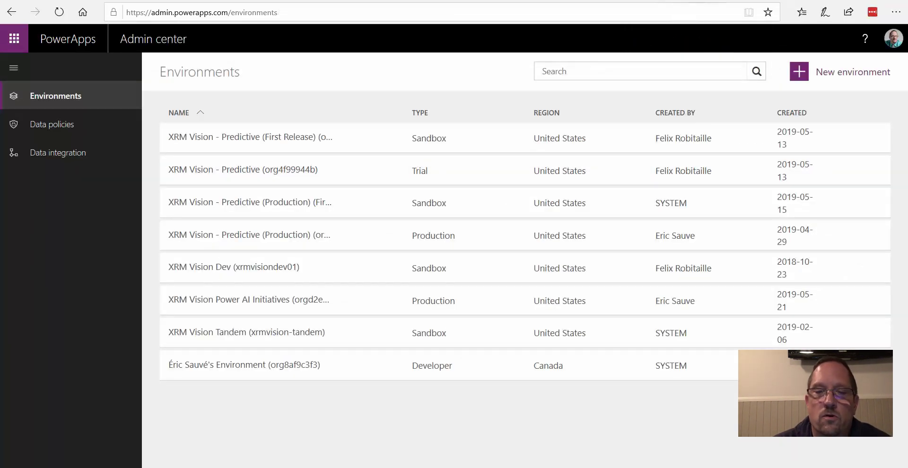
key(alt+Tab)
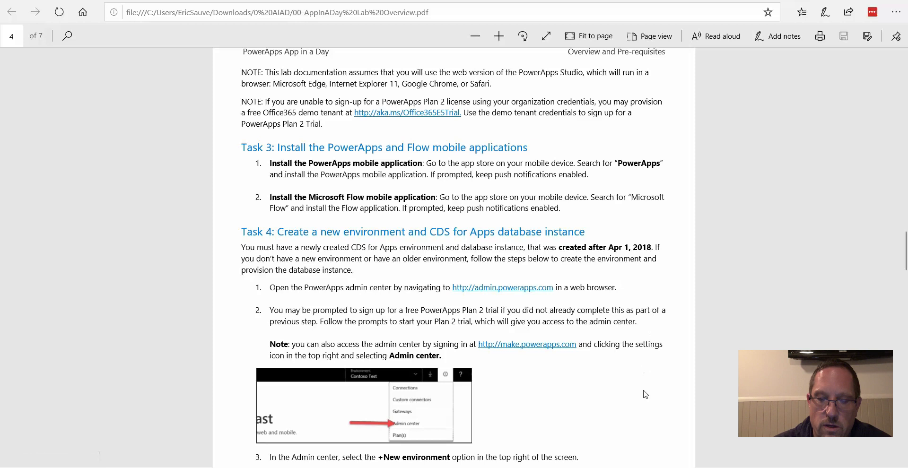
scroll(645, 394, down, 5)
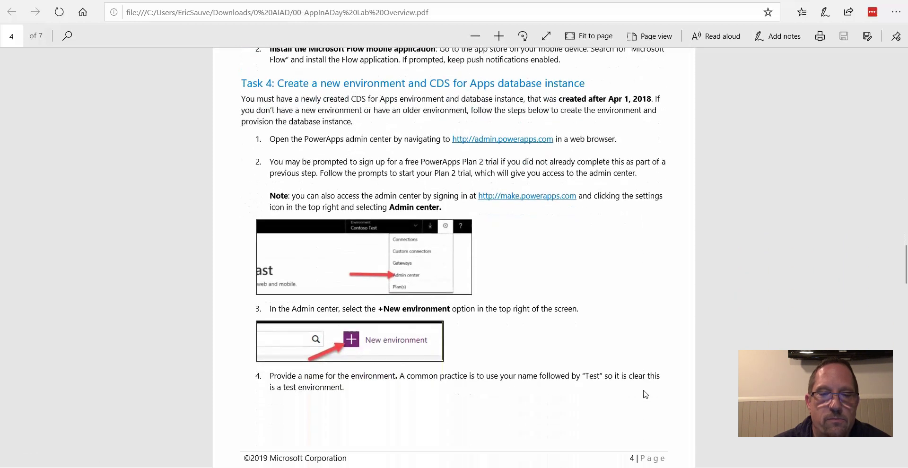
scroll(646, 394, down, 7)
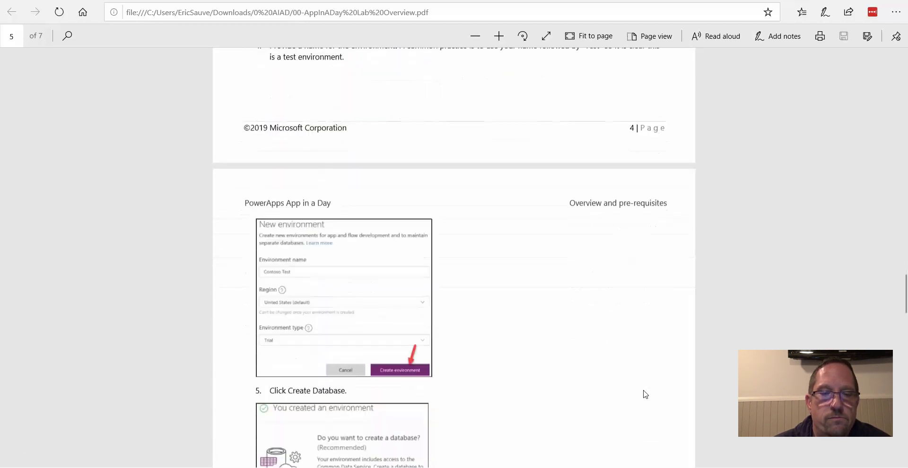
scroll(646, 394, down, 6)
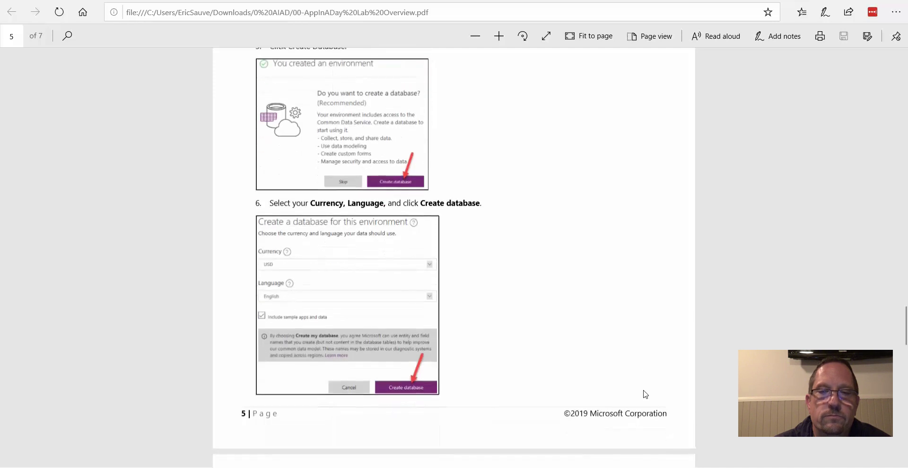
scroll(645, 394, down, 6)
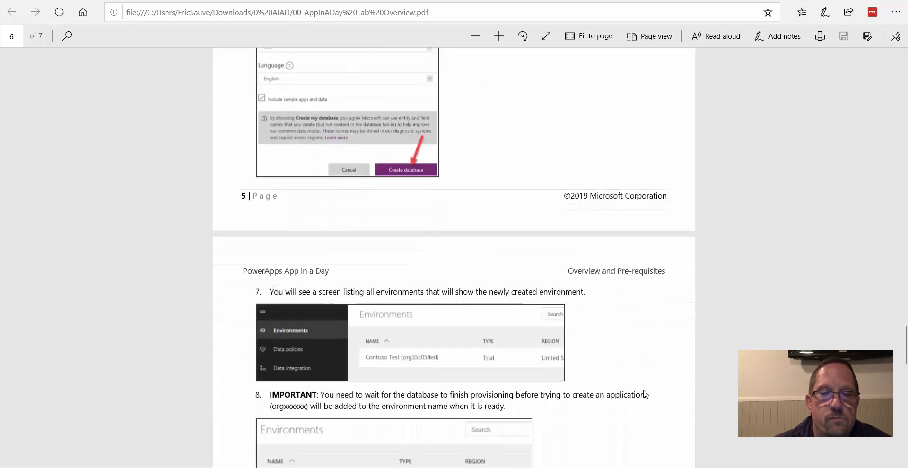
scroll(645, 394, down, 8)
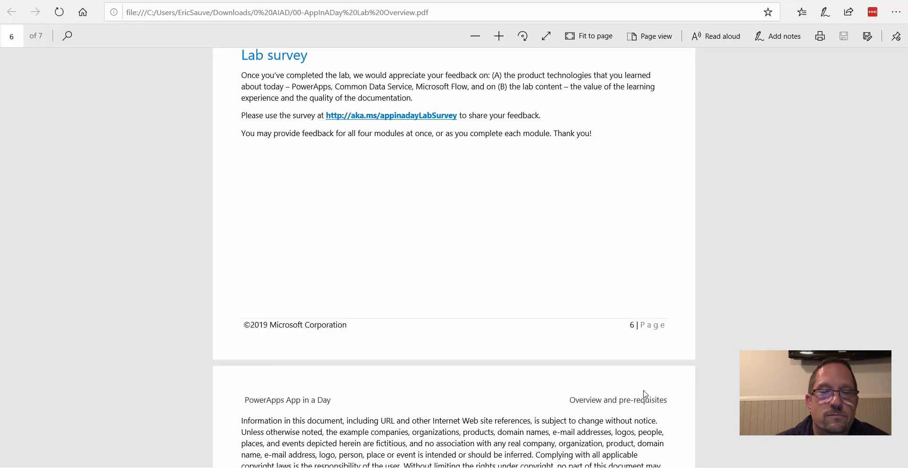